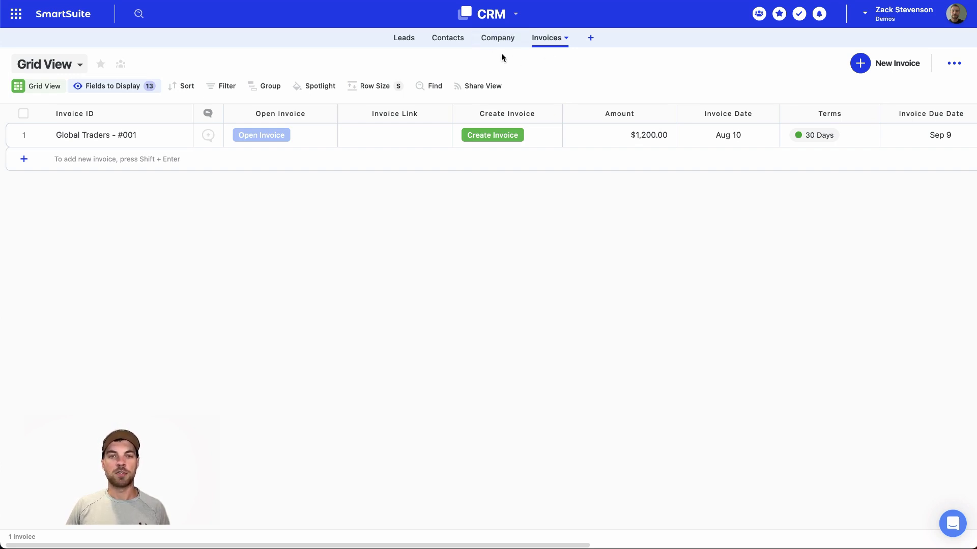
Widen the Wave Customer ID column in the Company table, then switch back to Invoices.
{"action": "left_click", "coordinate": [498, 37]}
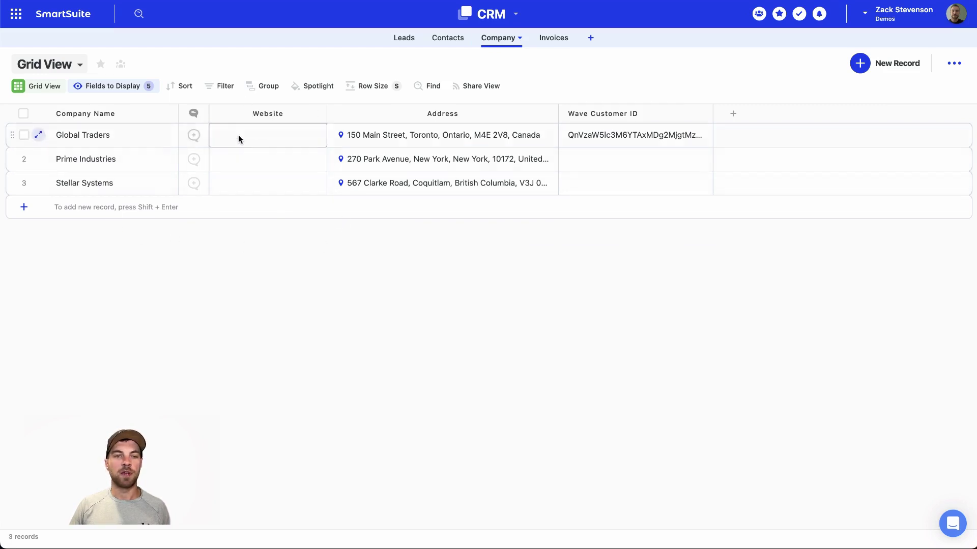
{"action": "mouse_move", "coordinate": [634, 135]}
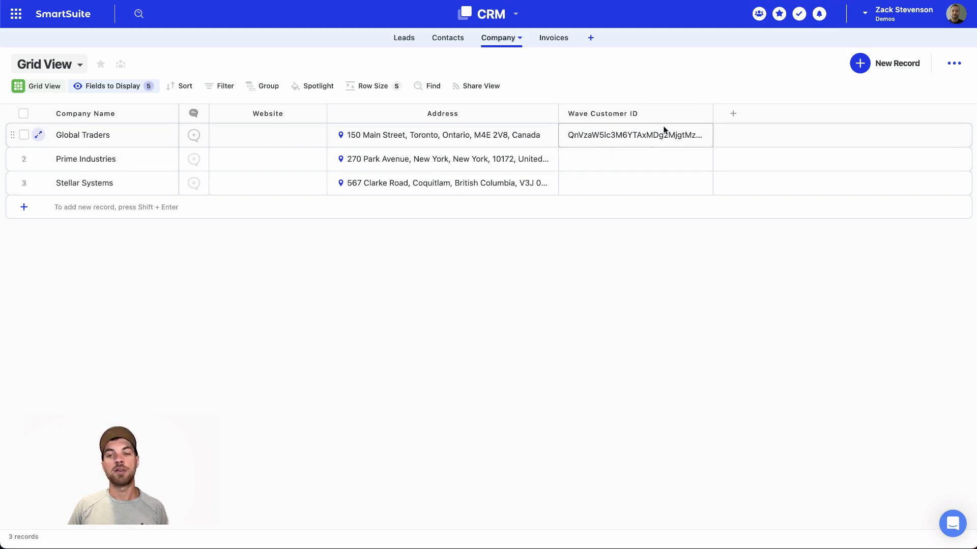
{"action": "mouse_move", "coordinate": [712, 112]}
{"action": "left_mouse_down"}
{"action": "mouse_move", "coordinate": [789, 111]}
{"action": "mouse_move", "coordinate": [716, 115]}
{"action": "left_mouse_up"}
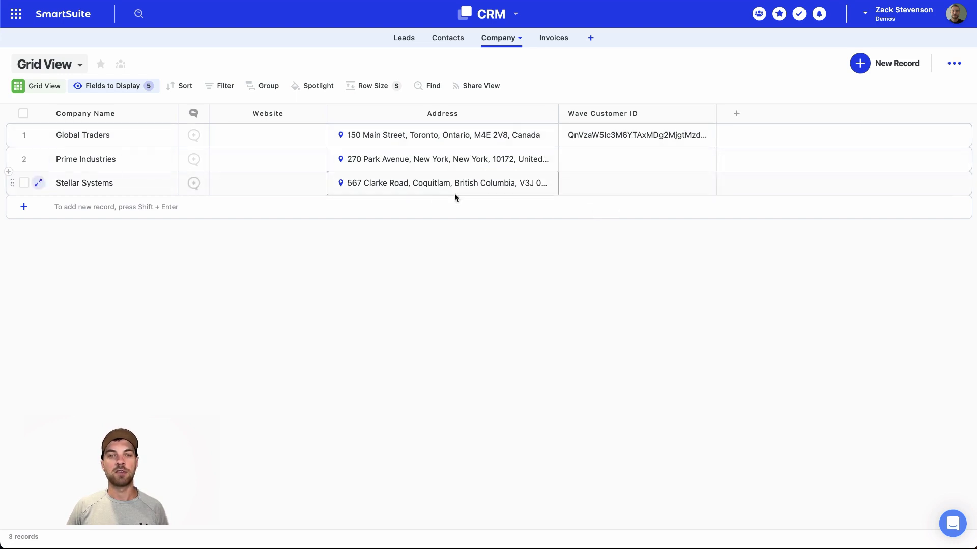
{"action": "left_click", "coordinate": [550, 42]}
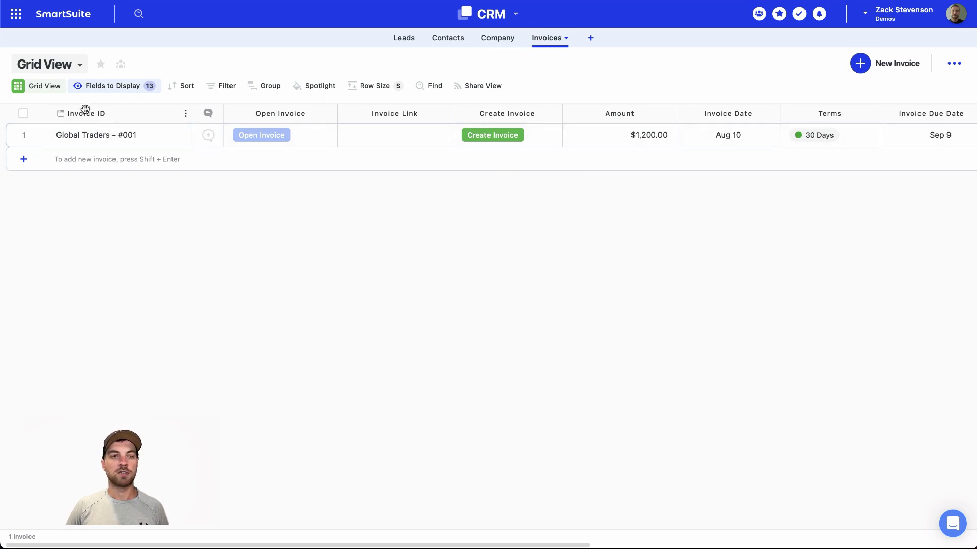
{"action": "double_click", "coordinate": [160, 119]}
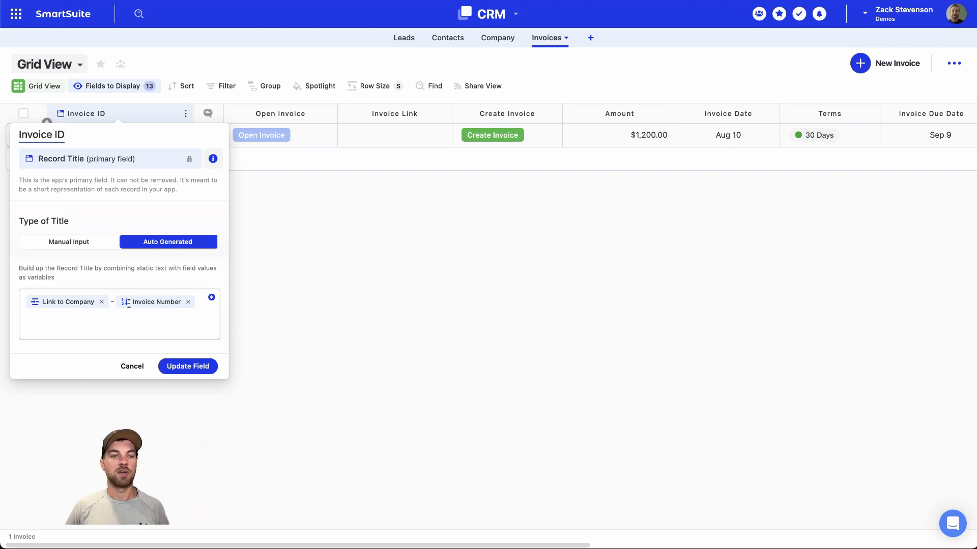
{"action": "left_click", "coordinate": [135, 368]}
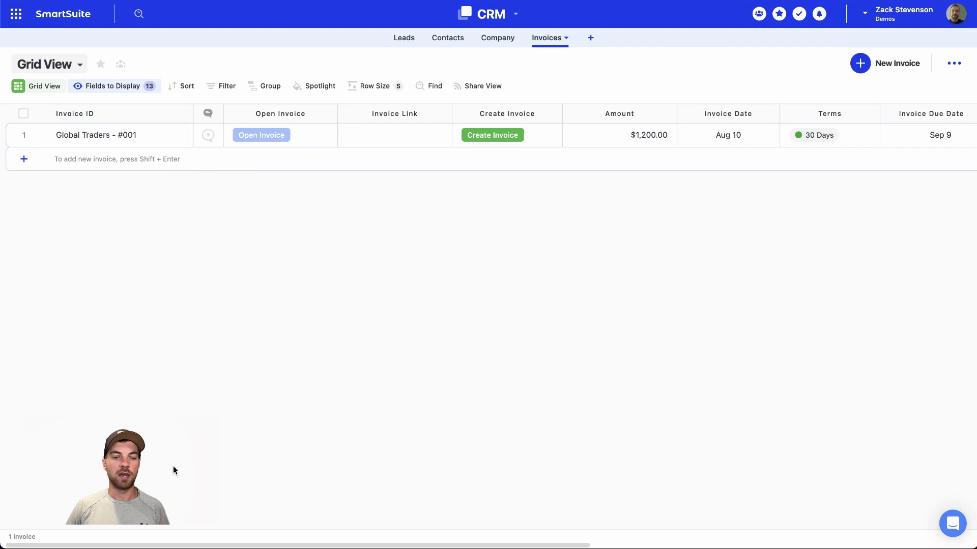
{"action": "left_click_drag", "start_coordinate": [184, 546], "coordinate": [443, 543]}
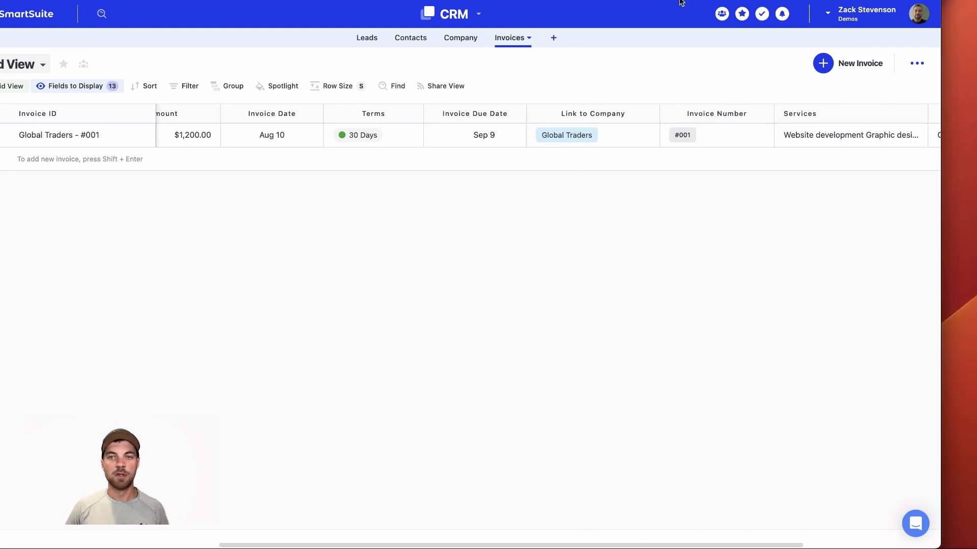
{"action": "mouse_move", "coordinate": [368, 546]}
{"action": "left_mouse_down"}
{"action": "mouse_move", "coordinate": [114, 545]}
{"action": "mouse_move", "coordinate": [205, 532]}
{"action": "left_mouse_up"}
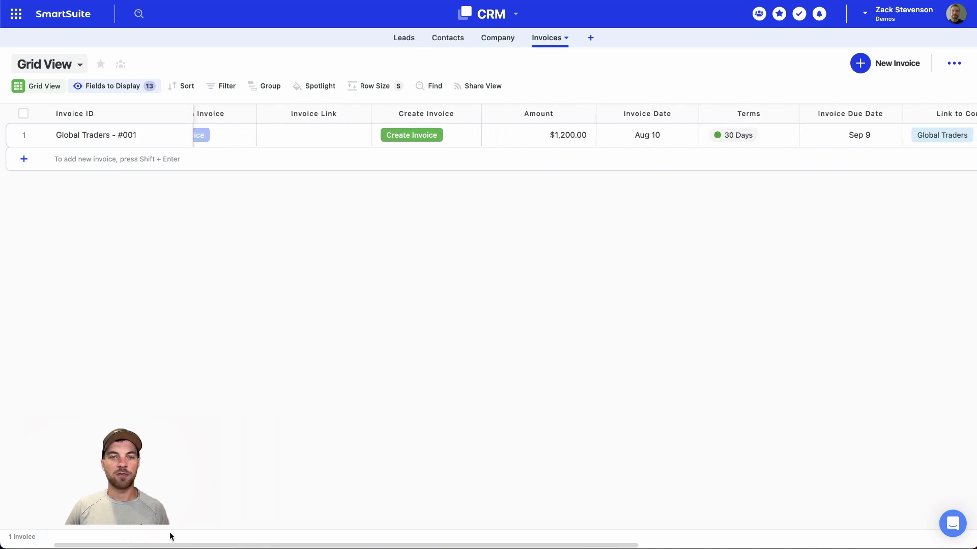
{"action": "scroll", "coordinate": [319, 503], "scroll_direction": "right", "scroll_amount": 5}
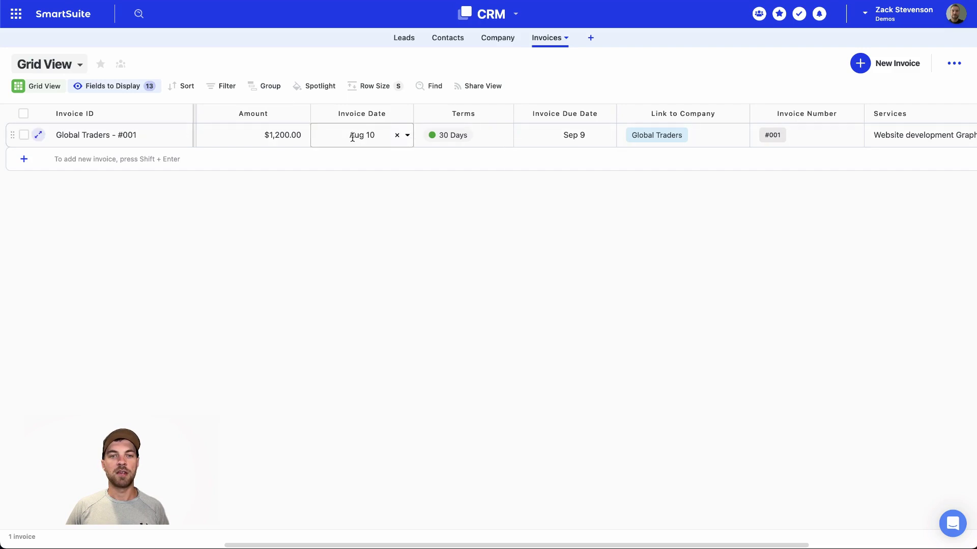
{"action": "mouse_move", "coordinate": [463, 136]}
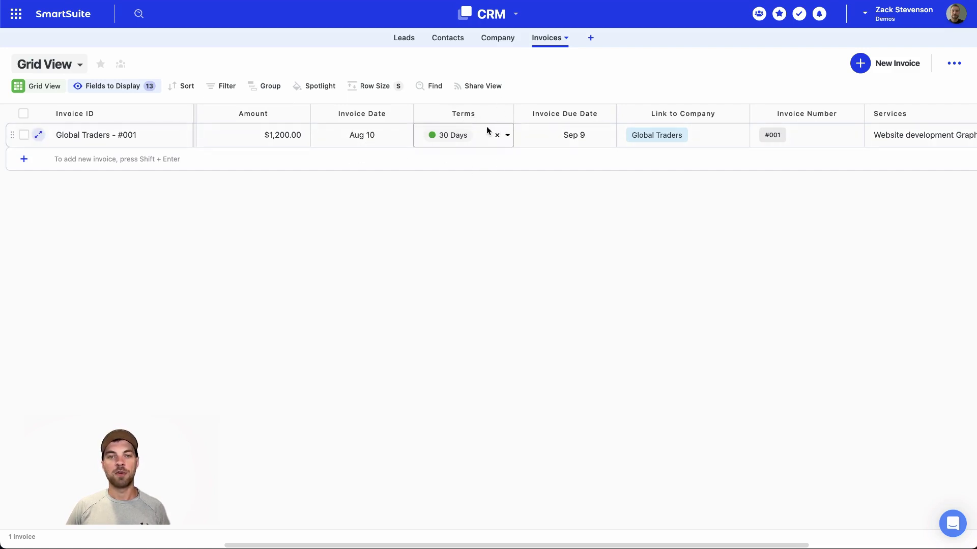
{"action": "left_click", "coordinate": [510, 140]}
Review the Terms choices and the field's default value, keeping 30 Days.
{"action": "left_click", "coordinate": [508, 137]}
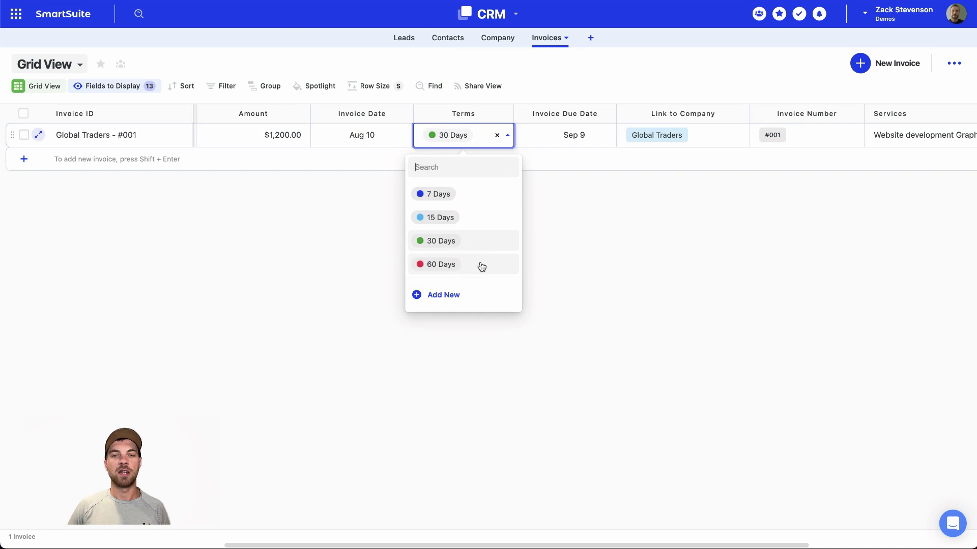
{"action": "left_click", "coordinate": [552, 226]}
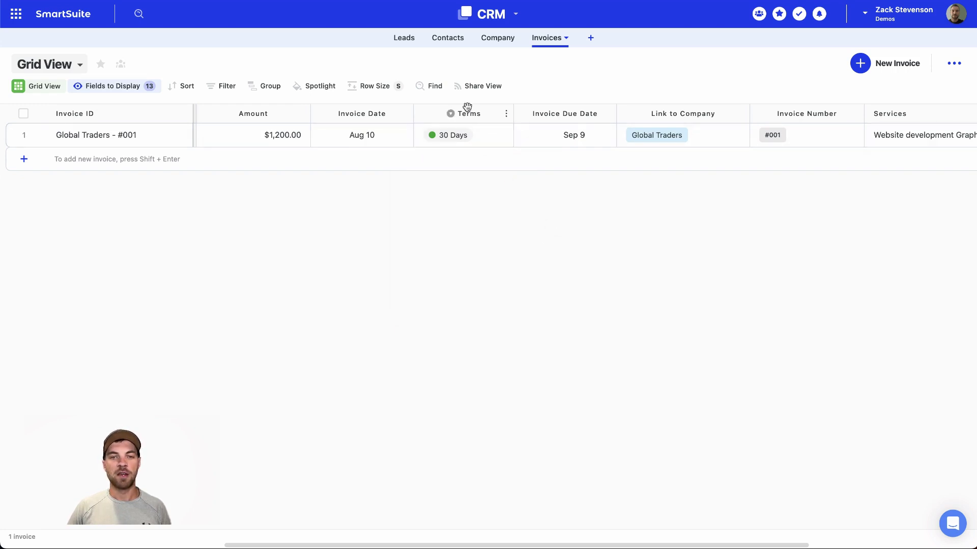
{"action": "left_click", "coordinate": [464, 111]}
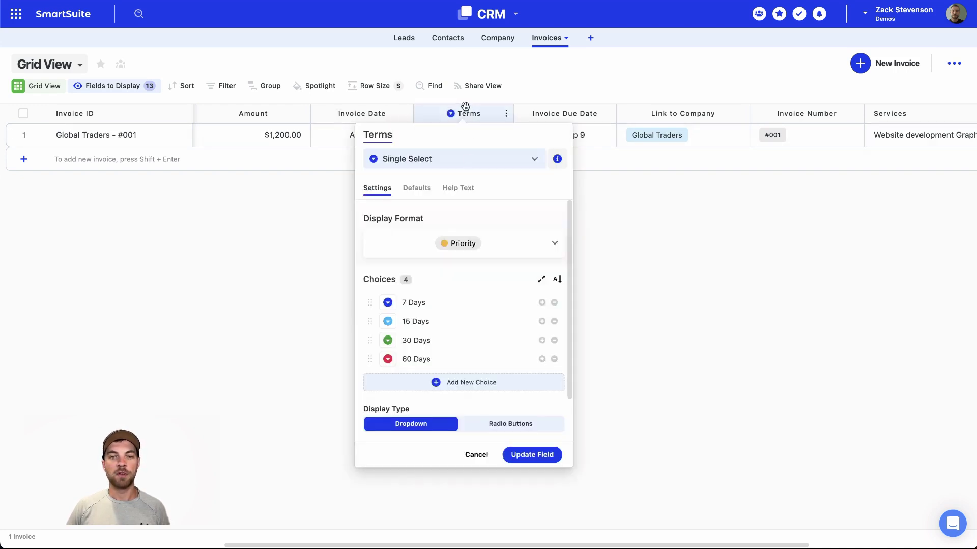
{"action": "left_click", "coordinate": [506, 113]}
{"action": "left_click", "coordinate": [493, 140]}
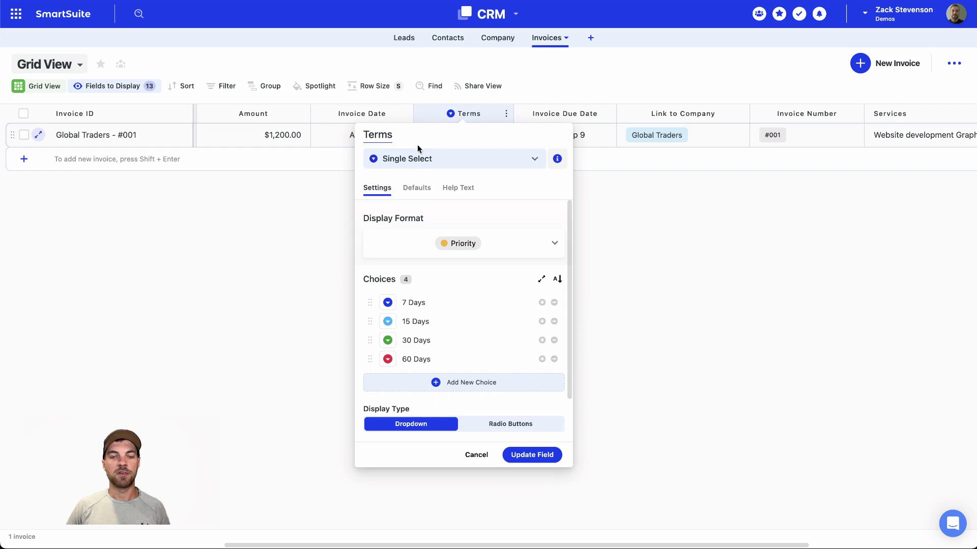
{"action": "left_click", "coordinate": [422, 190]}
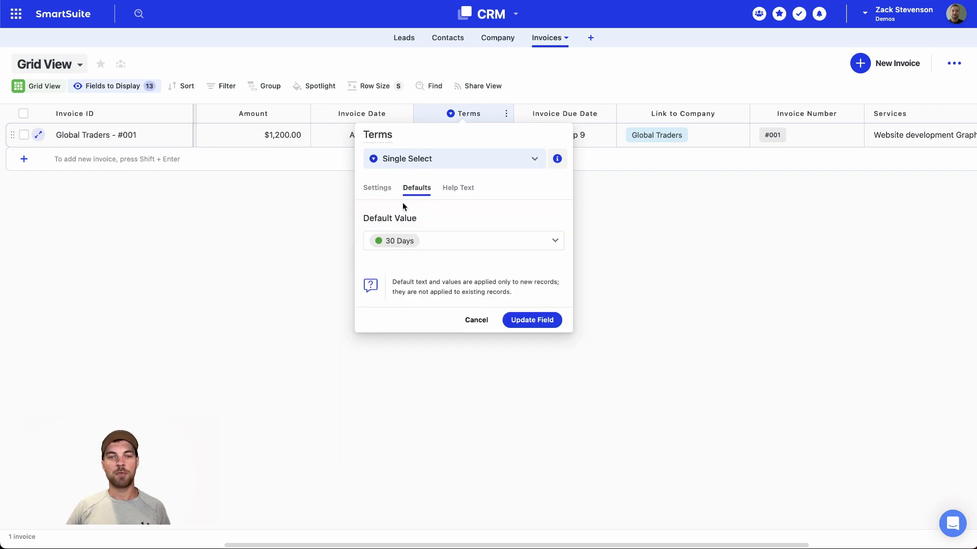
{"action": "left_click", "coordinate": [375, 191]}
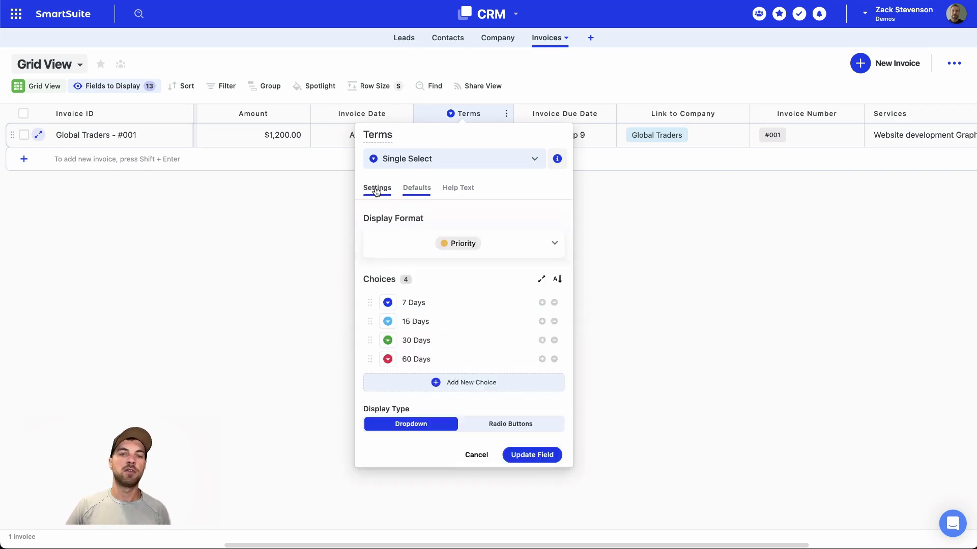
Sort the Terms choices A-Z and save them with their numeric day values.
{"action": "left_click", "coordinate": [558, 280]}
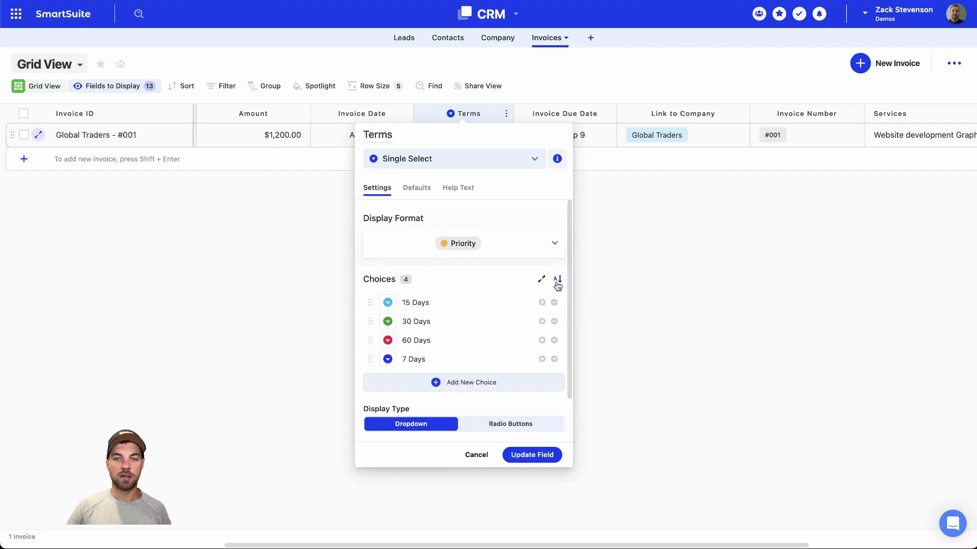
{"action": "left_click", "coordinate": [542, 280]}
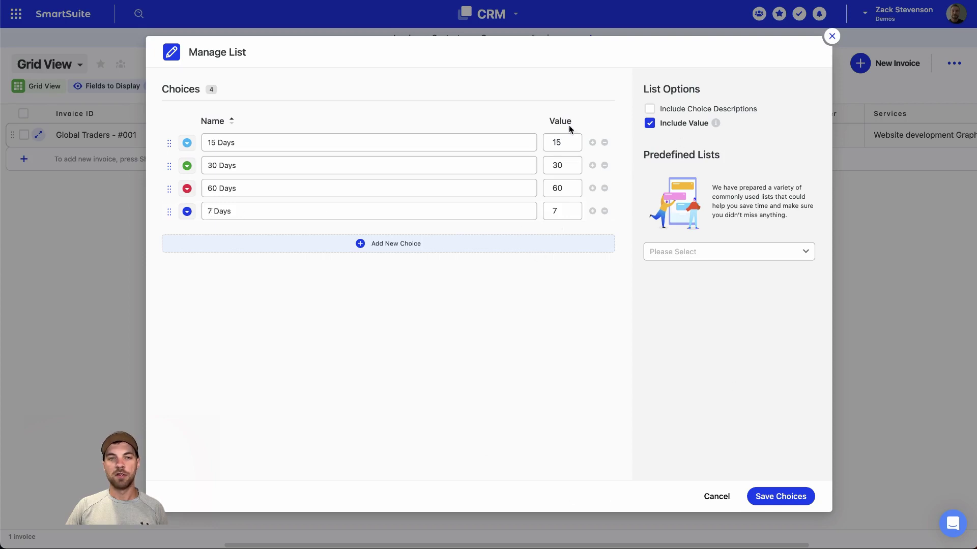
{"action": "left_click", "coordinate": [784, 498]}
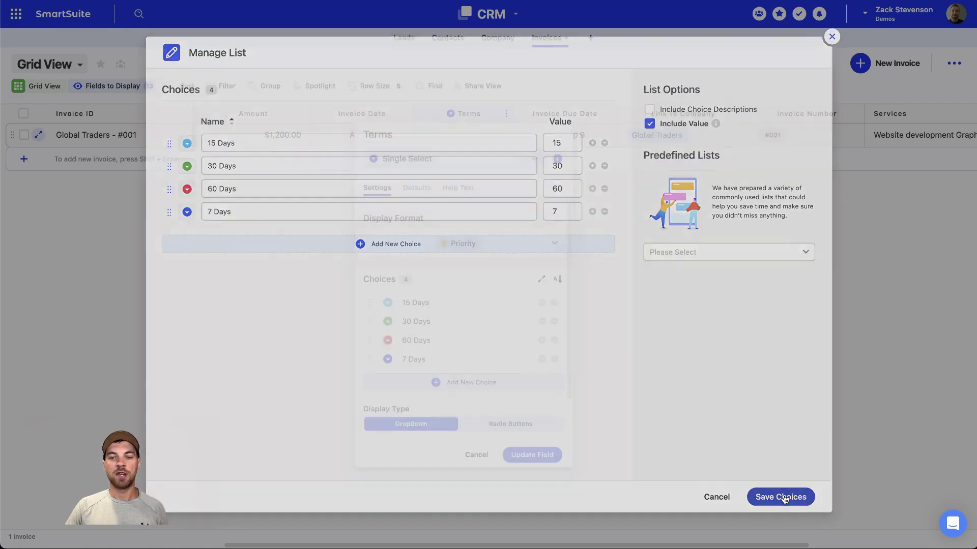
{"action": "left_click", "coordinate": [476, 455]}
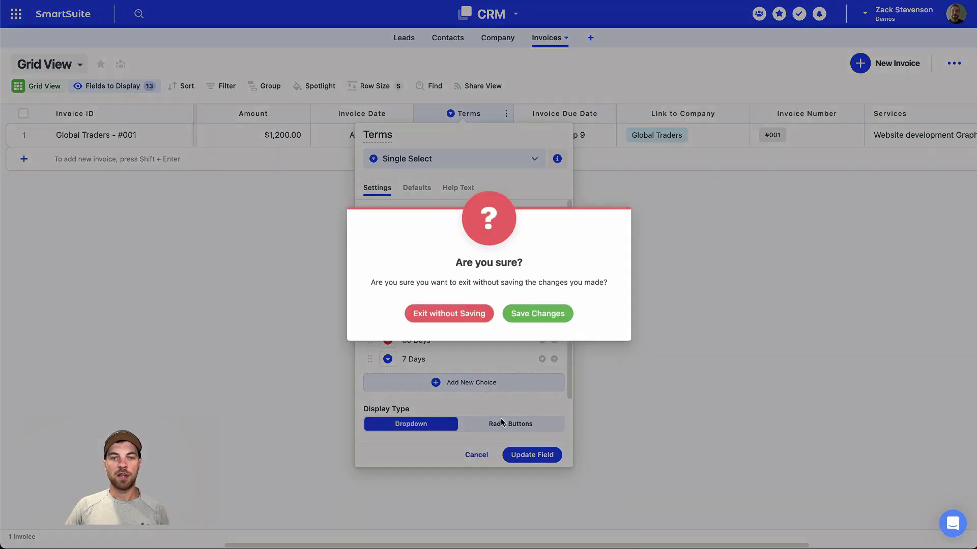
Discard the Terms changes and open the Invoice Due Date formula, reviewing DATEADD and NUMERICVALUE.
{"action": "left_click", "coordinate": [458, 314]}
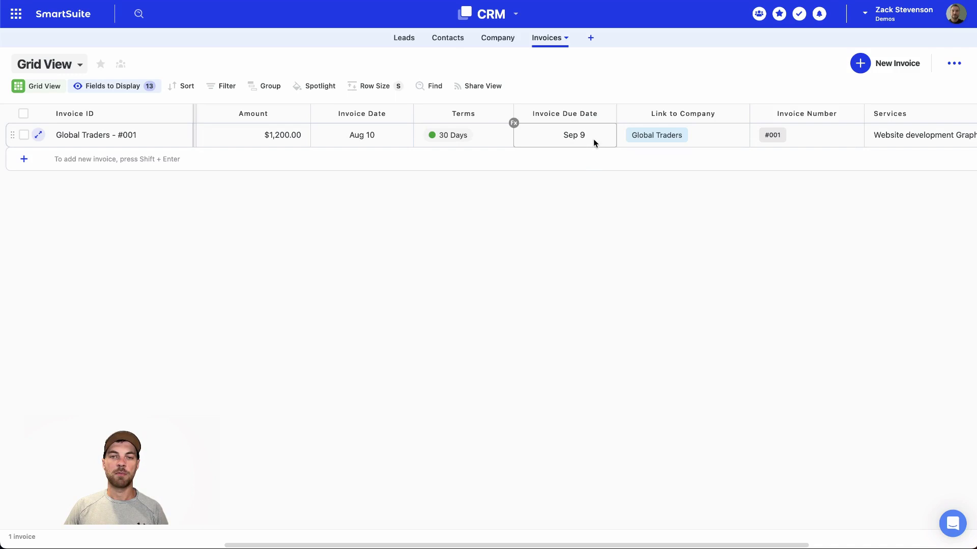
{"action": "mouse_move", "coordinate": [565, 113]}
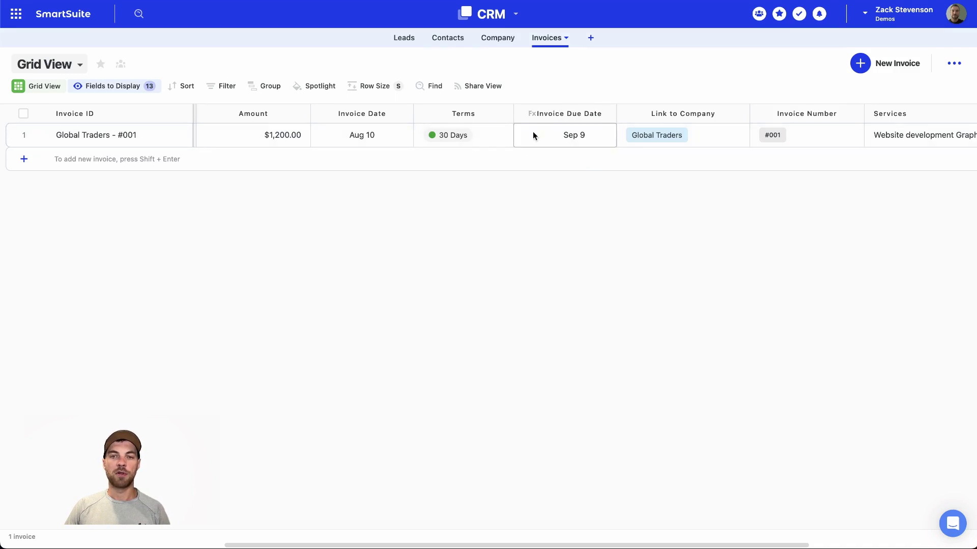
{"action": "double_click", "coordinate": [572, 113]}
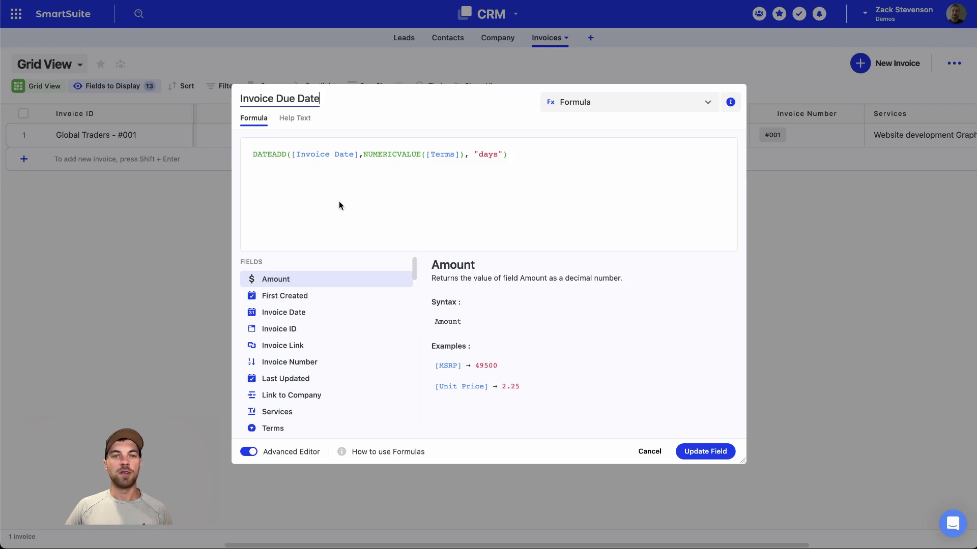
{"action": "left_click", "coordinate": [280, 154]}
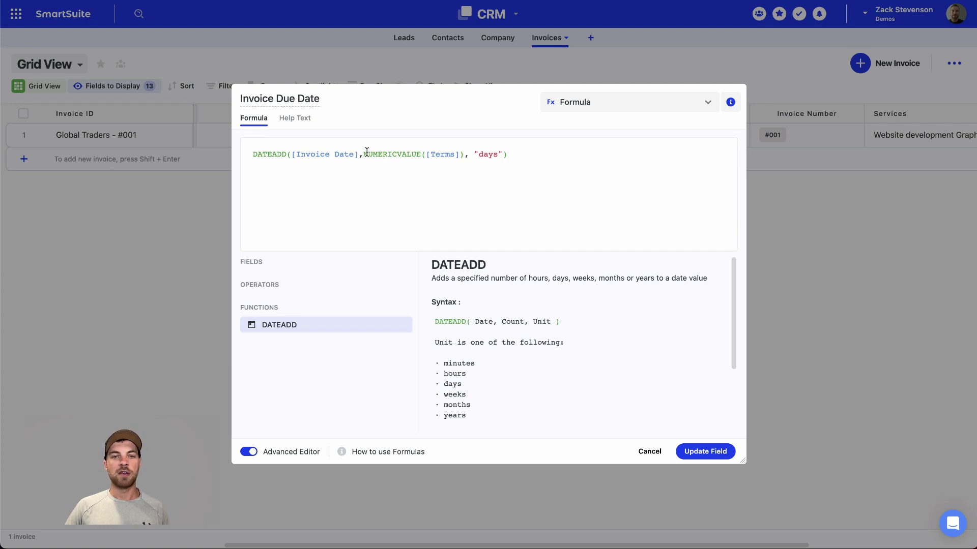
{"action": "left_click_drag", "start_coordinate": [364, 154], "coordinate": [415, 155]}
{"action": "left_click", "coordinate": [404, 176]}
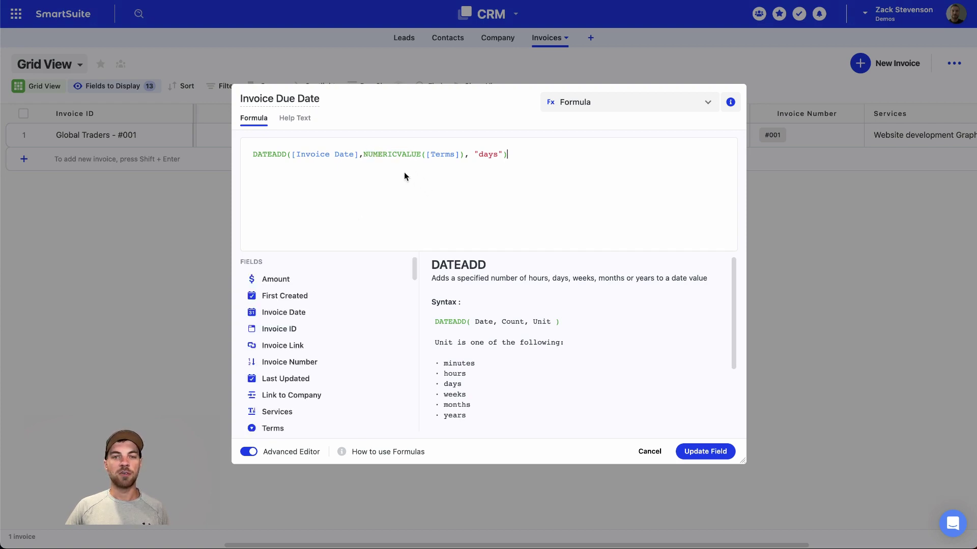
{"action": "left_click", "coordinate": [404, 155]}
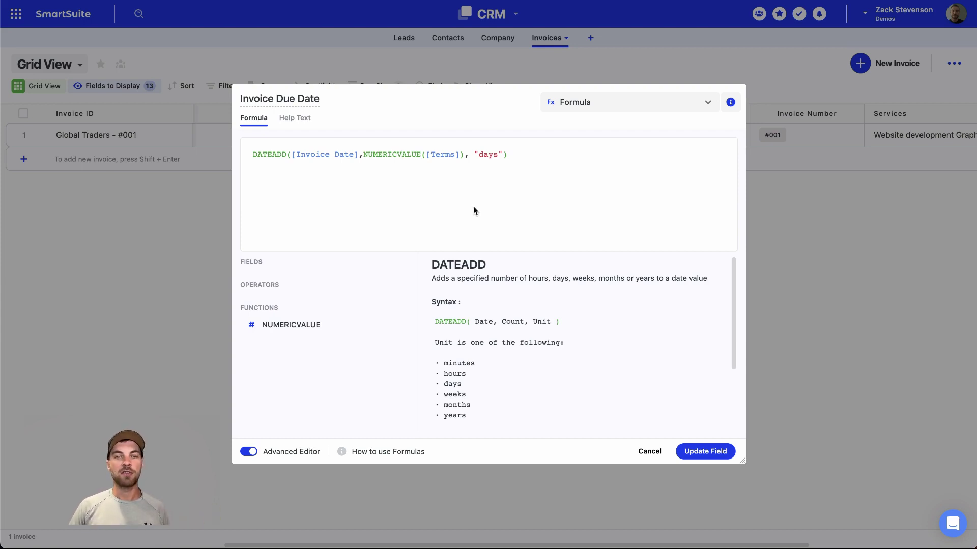
Save the due date formula DATEADD([Invoice Date],NUMERICVALUE([Terms]),"days").
{"action": "left_click_drag", "start_coordinate": [297, 154], "coordinate": [453, 155]}
{"action": "left_click", "coordinate": [386, 153]}
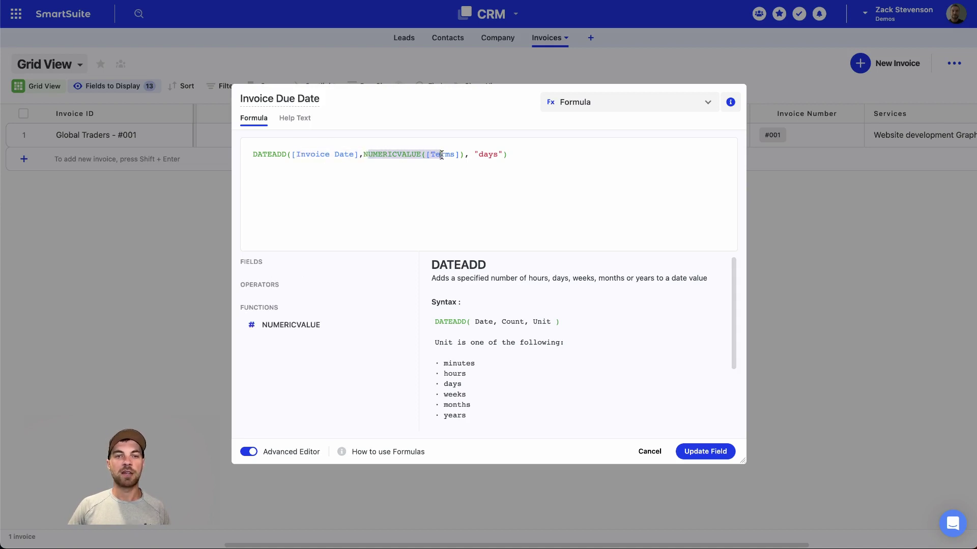
{"action": "left_click", "coordinate": [442, 174]}
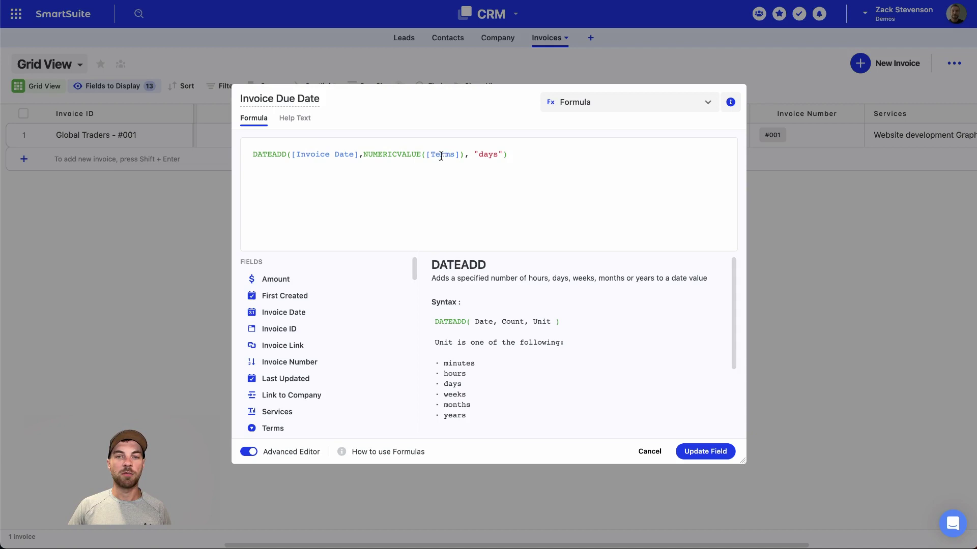
{"action": "left_click", "coordinate": [466, 153]}
{"action": "type", "text": ","}
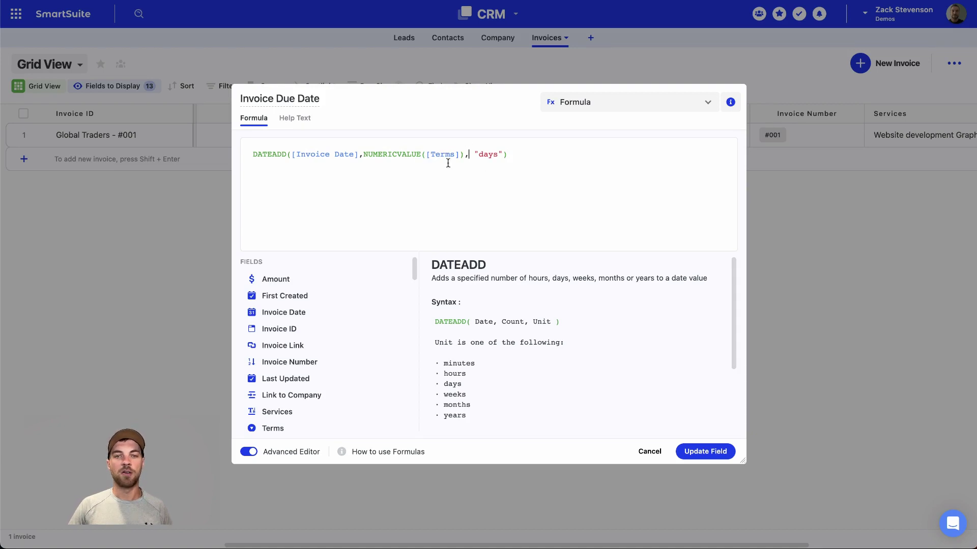
{"action": "left_click", "coordinate": [480, 154]}
{"action": "left_click", "coordinate": [492, 175]}
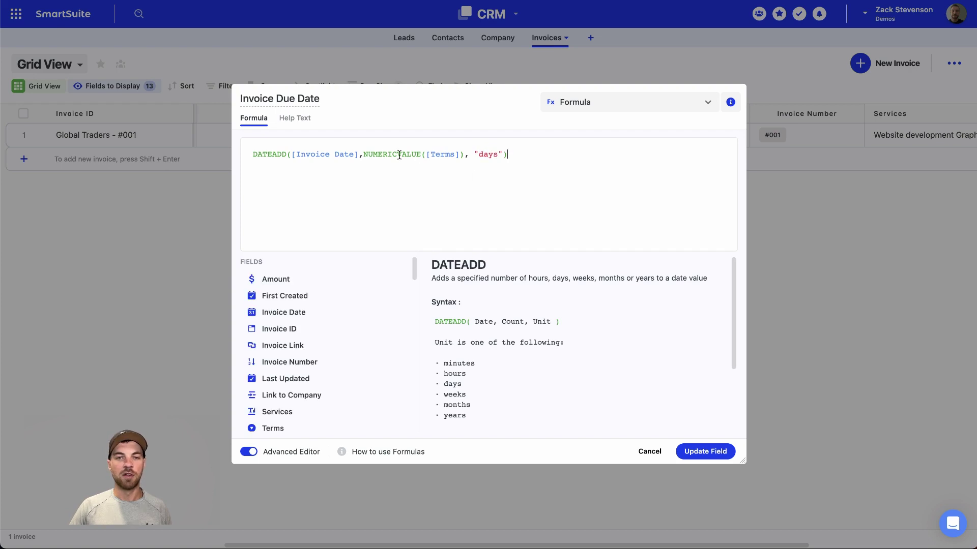
{"action": "left_click", "coordinate": [268, 154]}
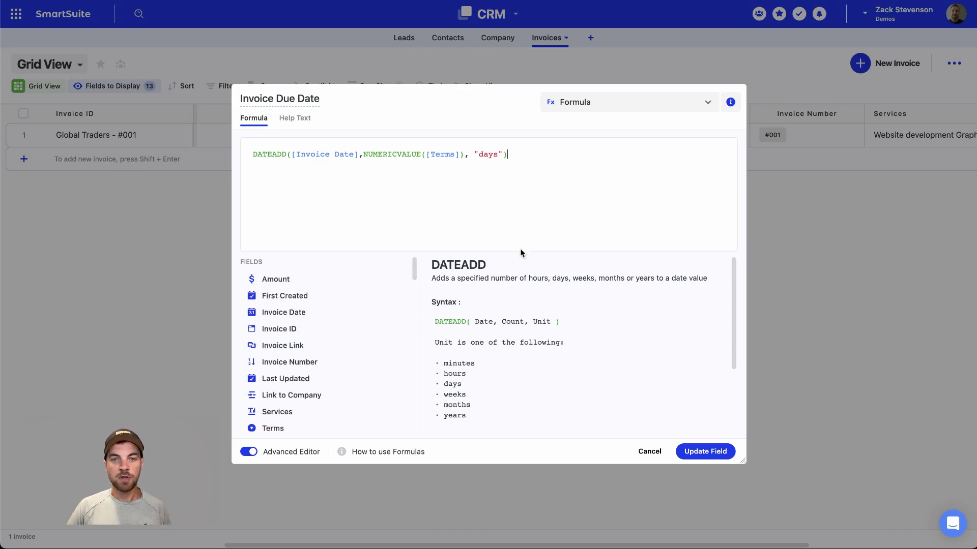
{"action": "left_click", "coordinate": [710, 452]}
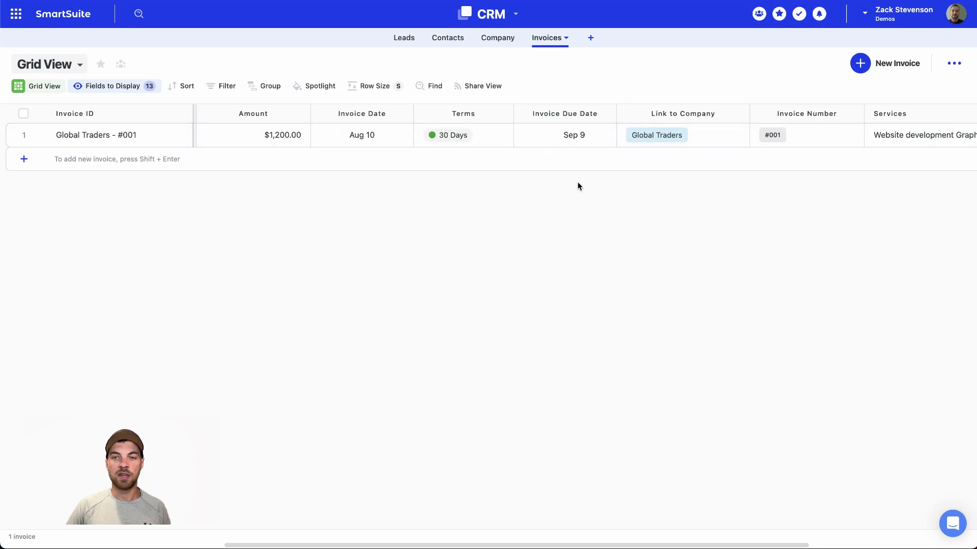
{"action": "mouse_move", "coordinate": [686, 112]}
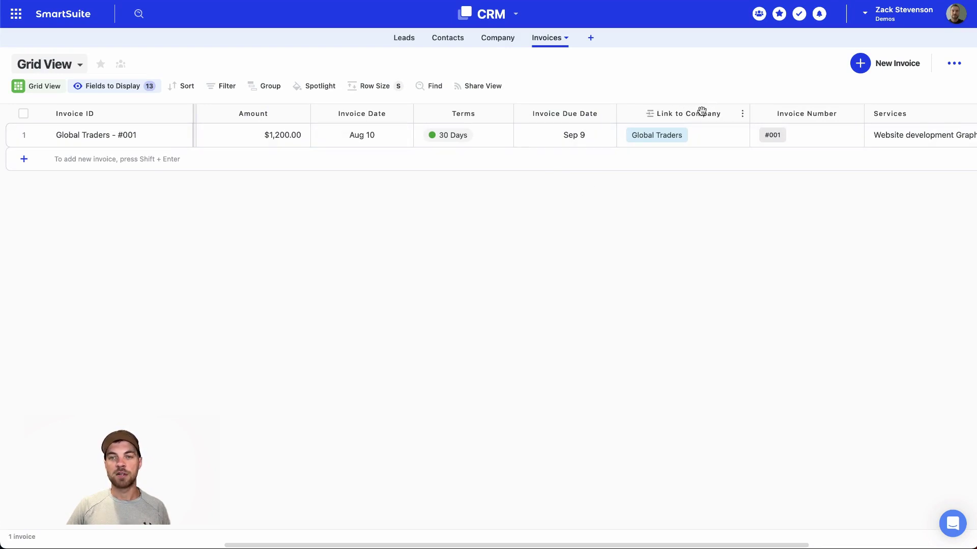
{"action": "left_click_drag", "start_coordinate": [525, 547], "coordinate": [695, 546]}
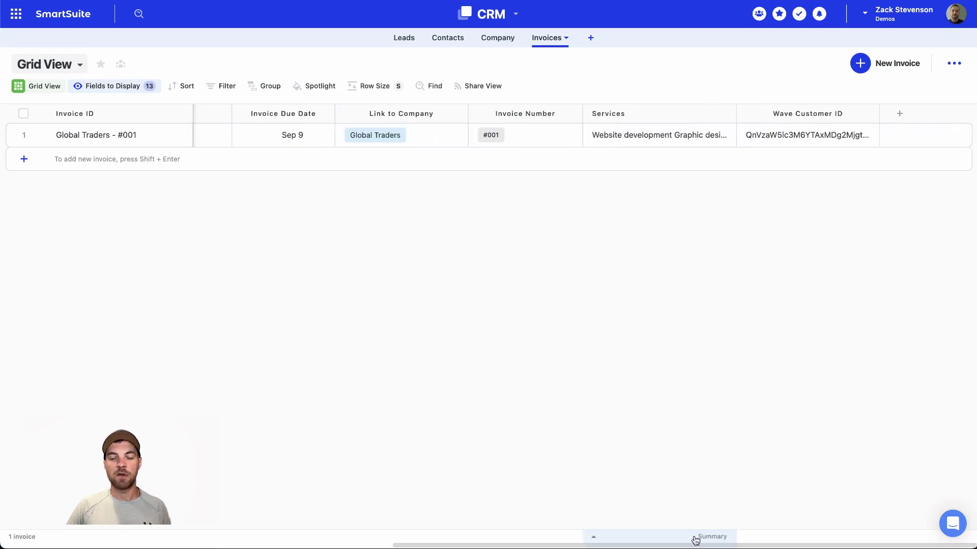
Check the Invoice Number auto-number settings and widen the Services column.
{"action": "double_click", "coordinate": [540, 110]}
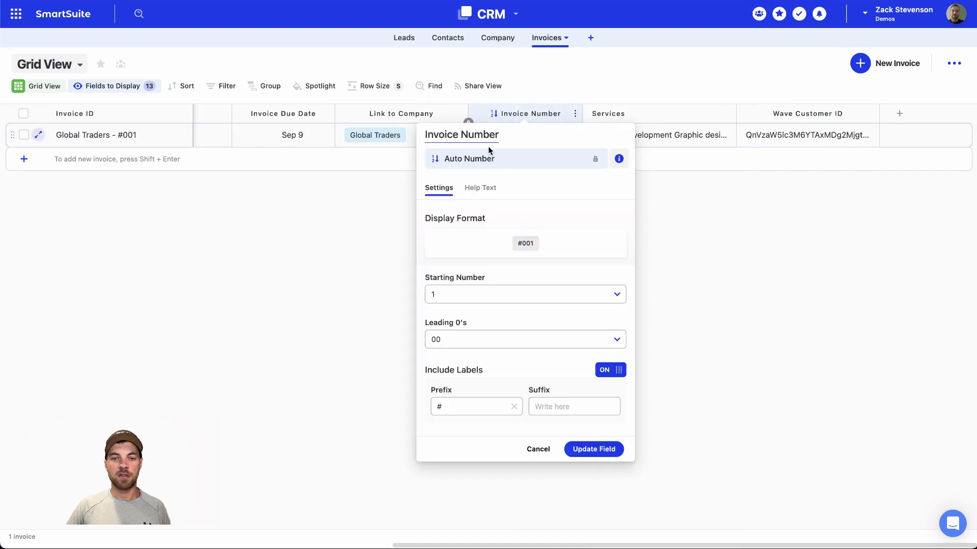
{"action": "left_click", "coordinate": [730, 248]}
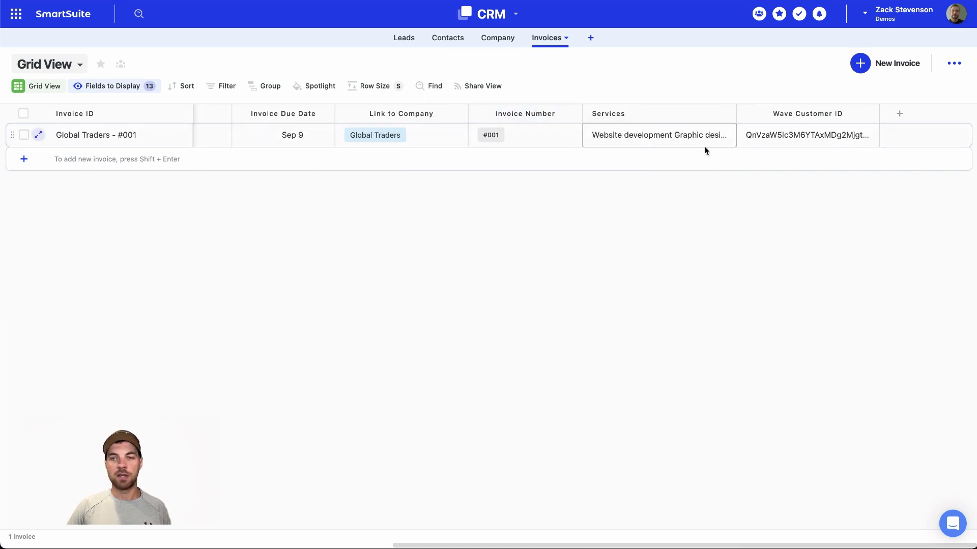
{"action": "mouse_move", "coordinate": [659, 136]}
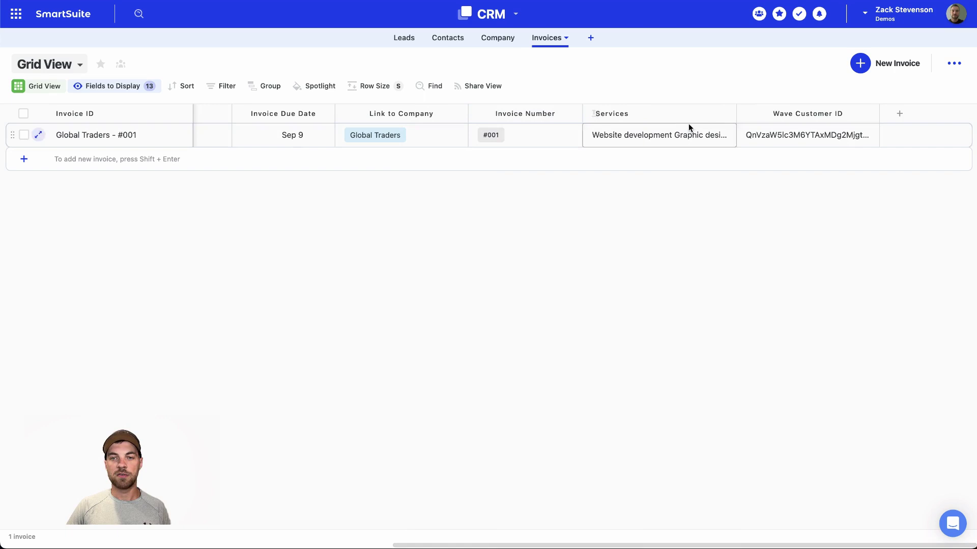
{"action": "mouse_move", "coordinate": [736, 117]}
{"action": "left_mouse_down"}
{"action": "mouse_move", "coordinate": [776, 115]}
{"action": "mouse_move", "coordinate": [764, 120]}
{"action": "left_mouse_up"}
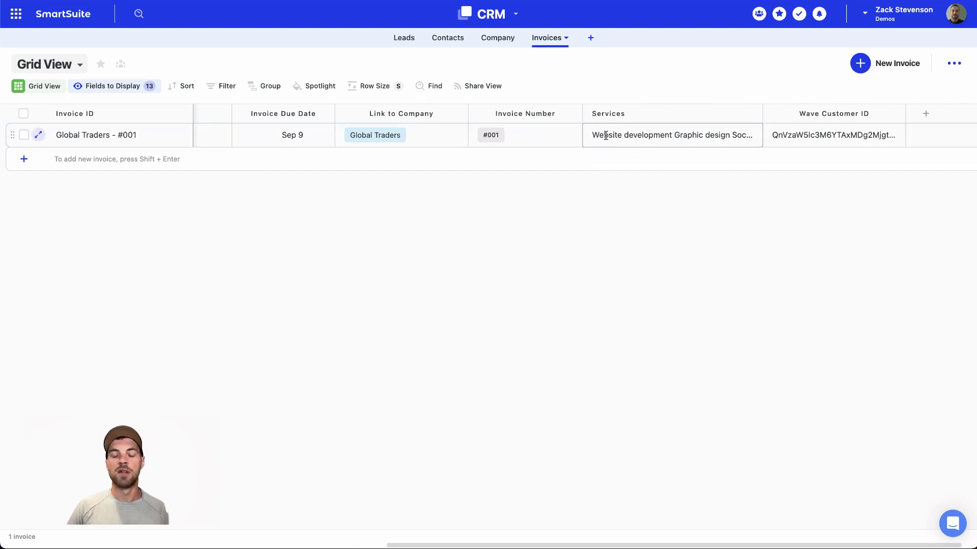
Preview the invoice's full five-line Services text.
{"action": "left_click", "coordinate": [647, 135]}
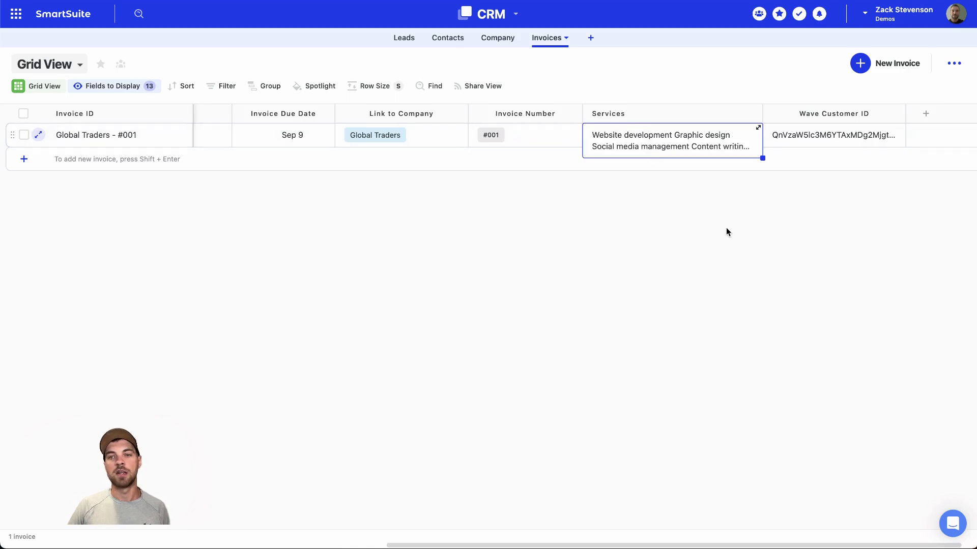
{"action": "left_click", "coordinate": [689, 251]}
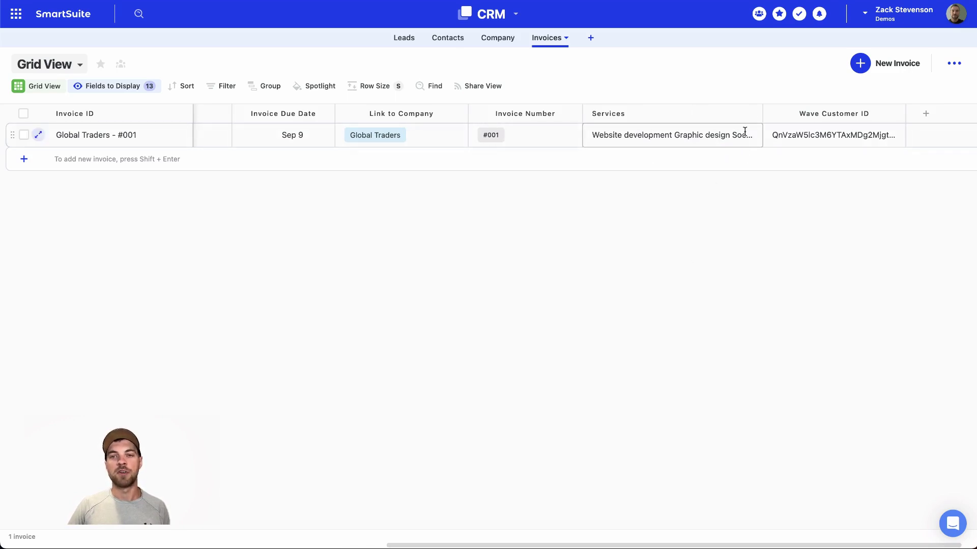
{"action": "left_click", "coordinate": [751, 133]}
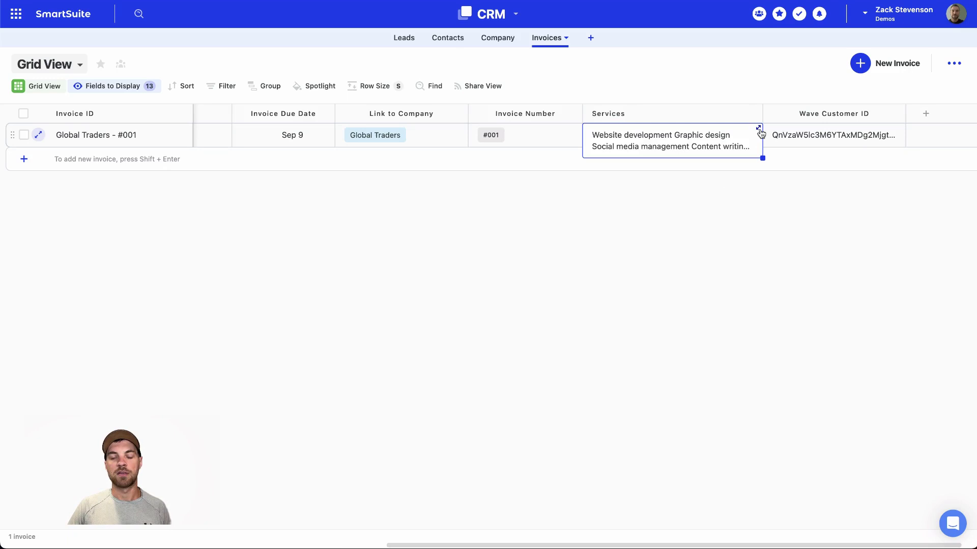
{"action": "left_click", "coordinate": [759, 129]}
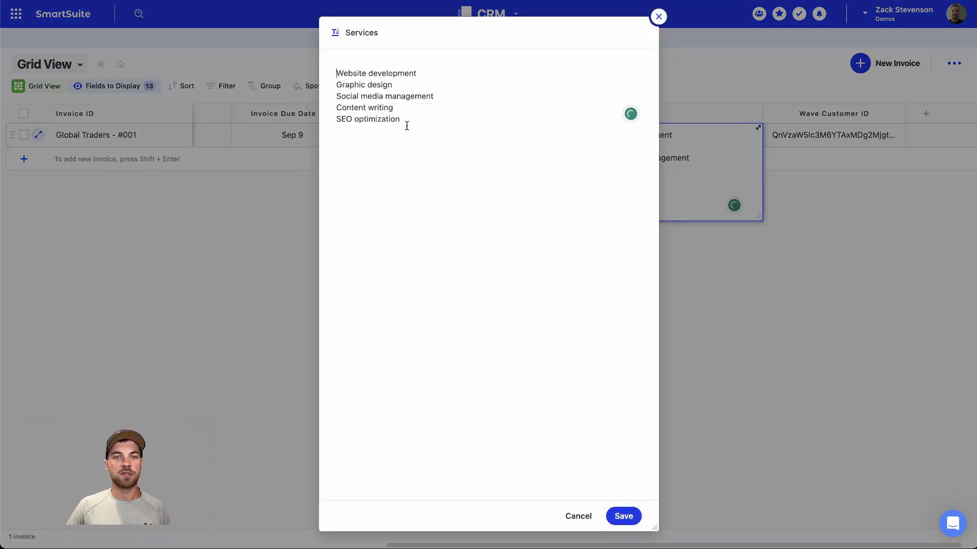
{"action": "left_click_drag", "start_coordinate": [407, 125], "coordinate": [333, 76]}
{"action": "left_click_drag", "start_coordinate": [418, 121], "coordinate": [334, 75]}
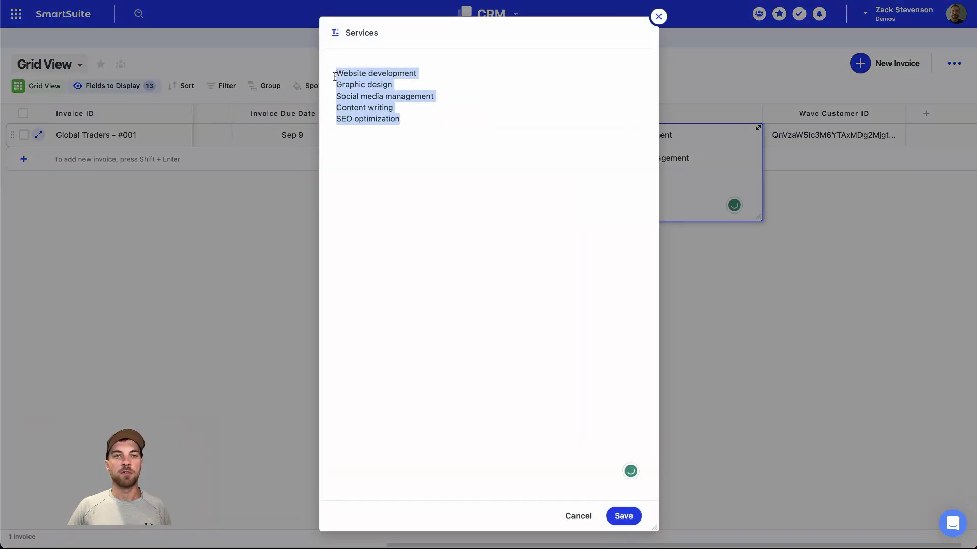
{"action": "left_click", "coordinate": [659, 16]}
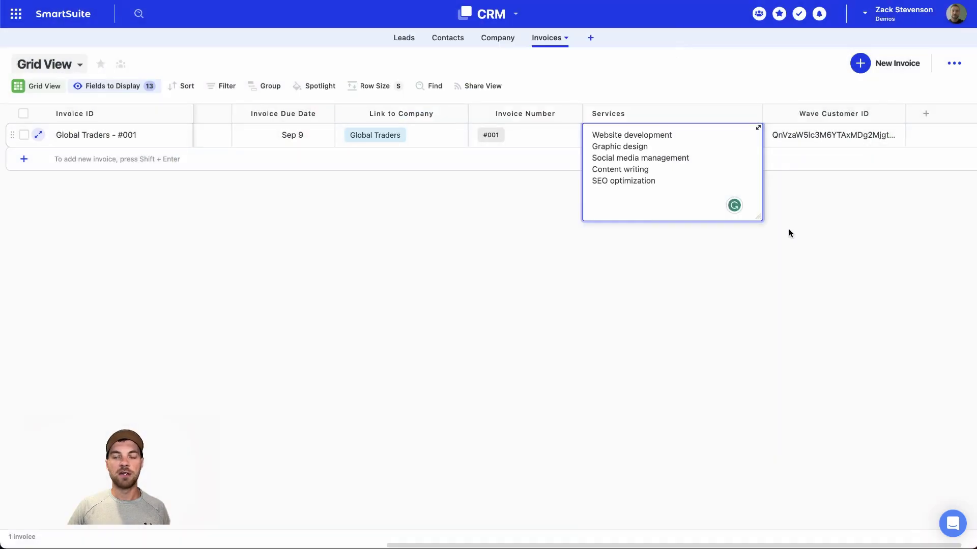
{"action": "left_click", "coordinate": [801, 116]}
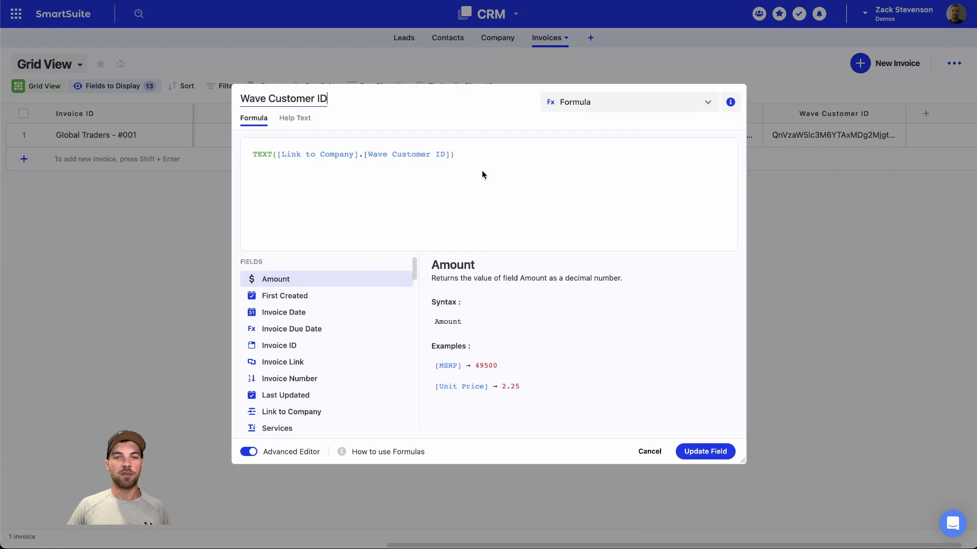
{"action": "left_click_drag", "start_coordinate": [460, 154], "coordinate": [266, 155]}
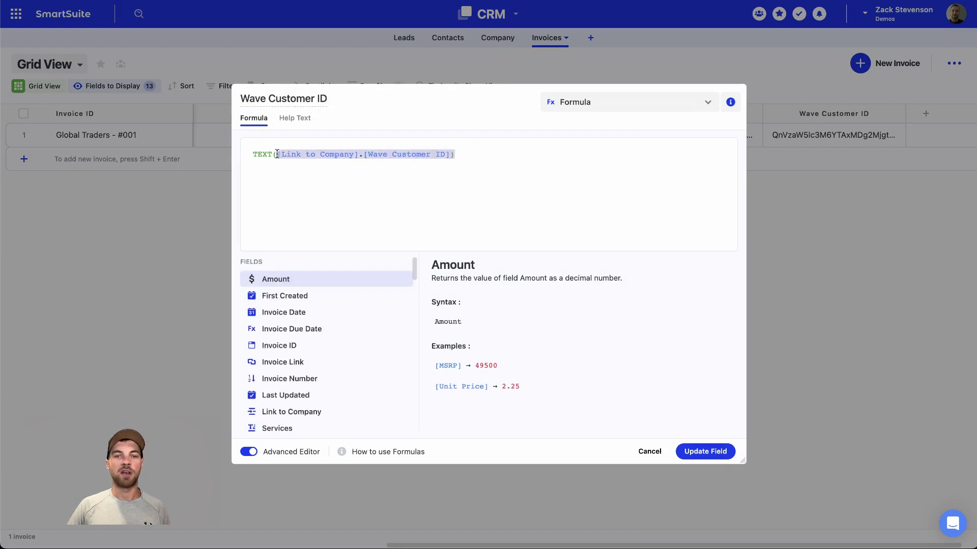
{"action": "left_click", "coordinate": [650, 452]}
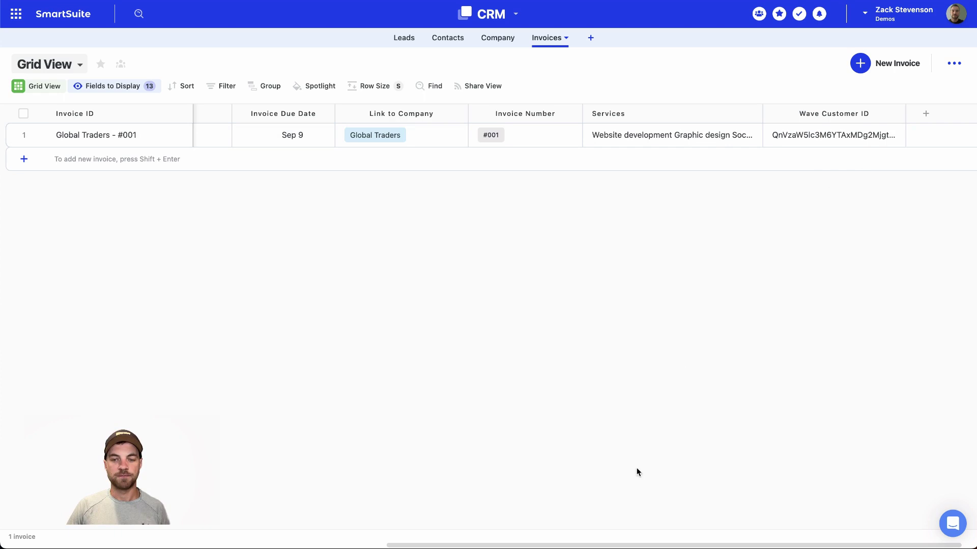
{"action": "mouse_move", "coordinate": [621, 545]}
{"action": "left_mouse_down"}
{"action": "mouse_move", "coordinate": [460, 543]}
{"action": "mouse_move", "coordinate": [304, 286]}
{"action": "left_mouse_up"}
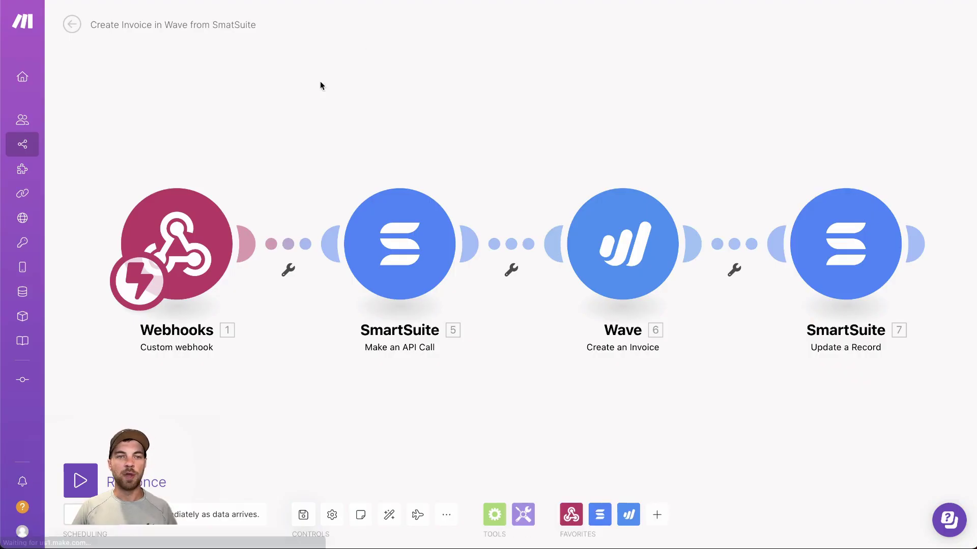
{"action": "scroll", "coordinate": [246, 104], "scroll_direction": "down", "scroll_amount": 1}
{"action": "scroll", "coordinate": [287, 95], "scroll_direction": "down", "scroll_amount": 1}
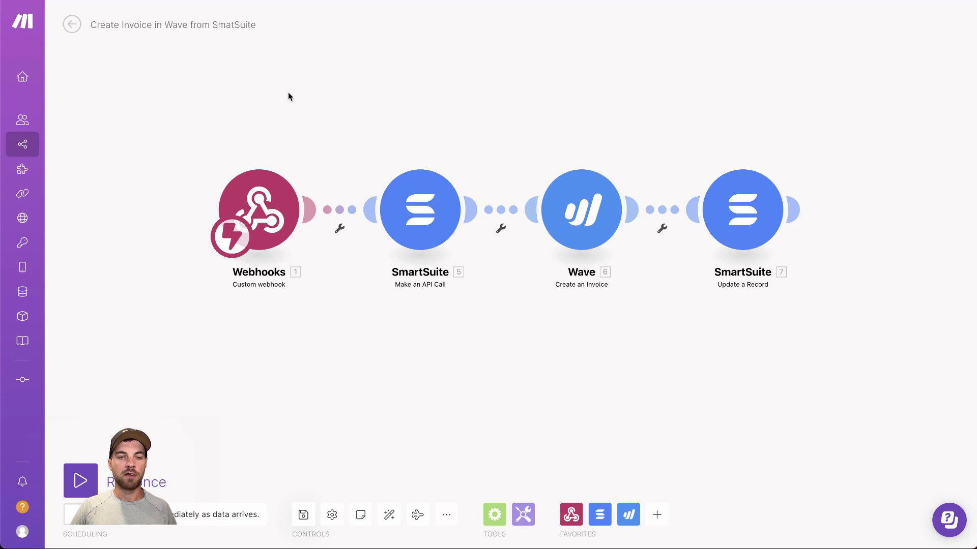
{"action": "scroll", "coordinate": [283, 119], "scroll_direction": "up", "scroll_amount": 2}
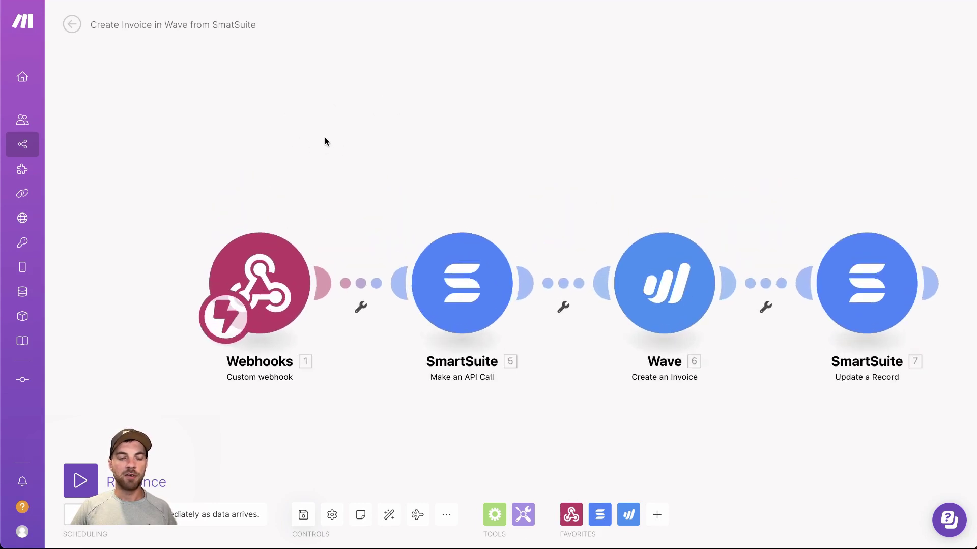
{"action": "scroll", "coordinate": [325, 142], "scroll_direction": "down", "scroll_amount": 1}
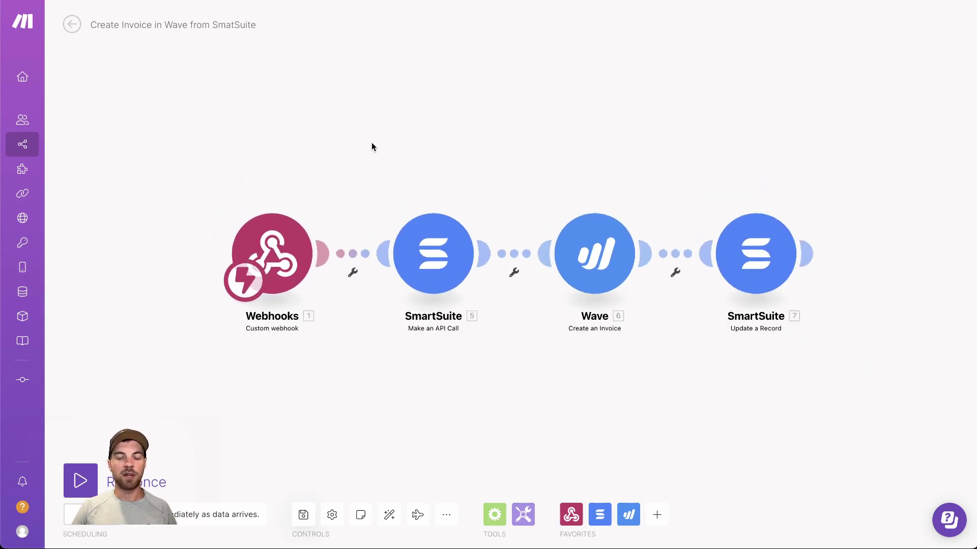
{"action": "scroll", "coordinate": [367, 115], "scroll_direction": "up", "scroll_amount": 2}
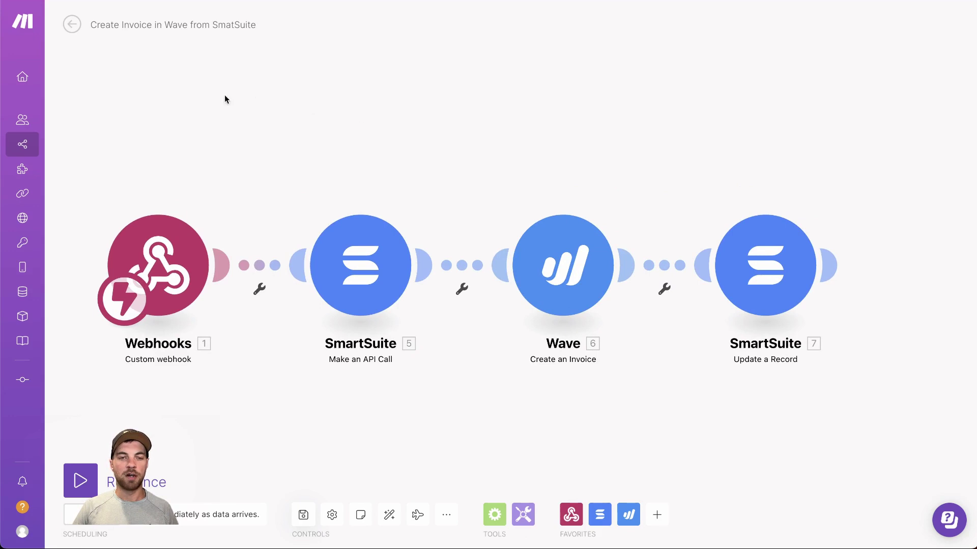
{"action": "scroll", "coordinate": [406, 154], "scroll_direction": "down", "scroll_amount": 1}
{"action": "scroll", "coordinate": [347, 155], "scroll_direction": "left", "scroll_amount": 2}
{"action": "scroll", "coordinate": [390, 152], "scroll_direction": "left", "scroll_amount": 3}
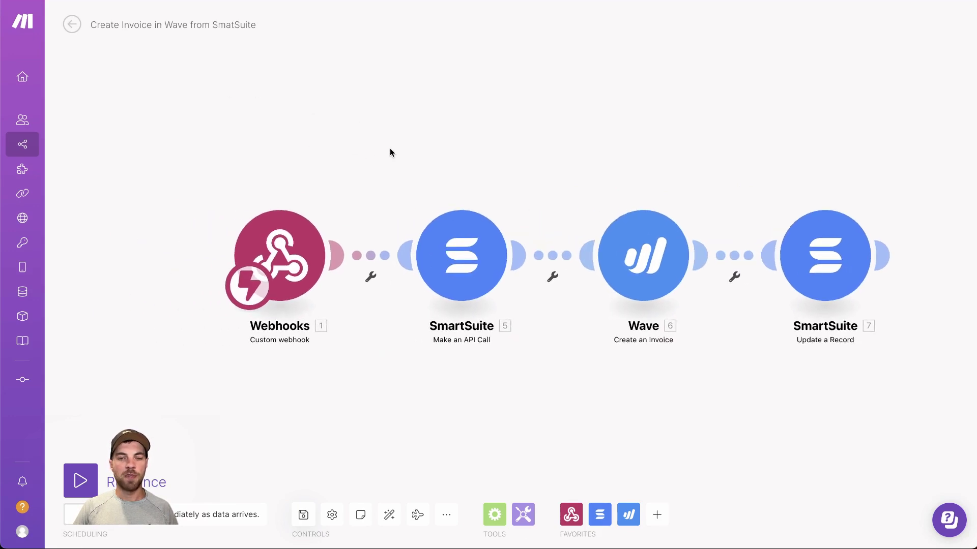
Add an empty module to the Make scenario and dismiss its app picker.
{"action": "left_click_drag", "start_coordinate": [667, 126], "coordinate": [643, 144]}
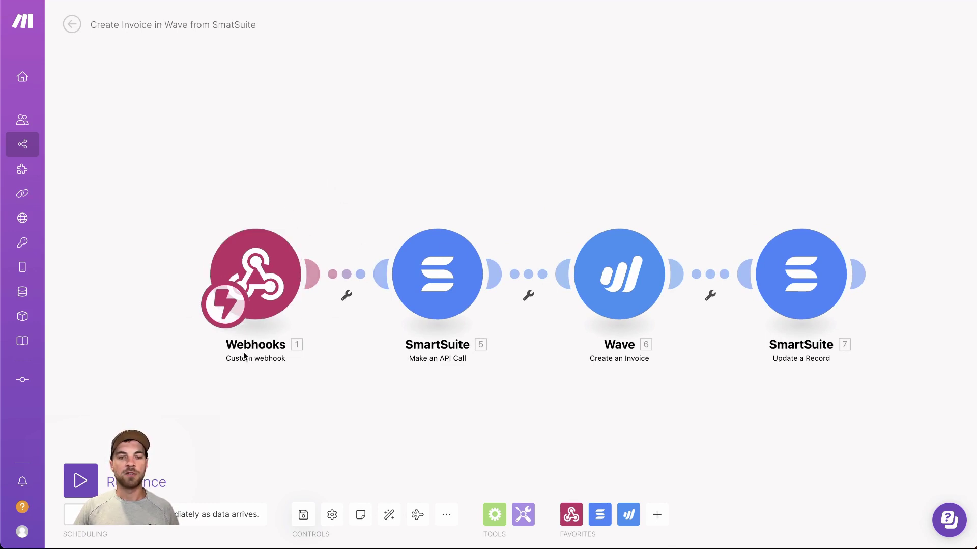
{"action": "right_click", "coordinate": [279, 160]}
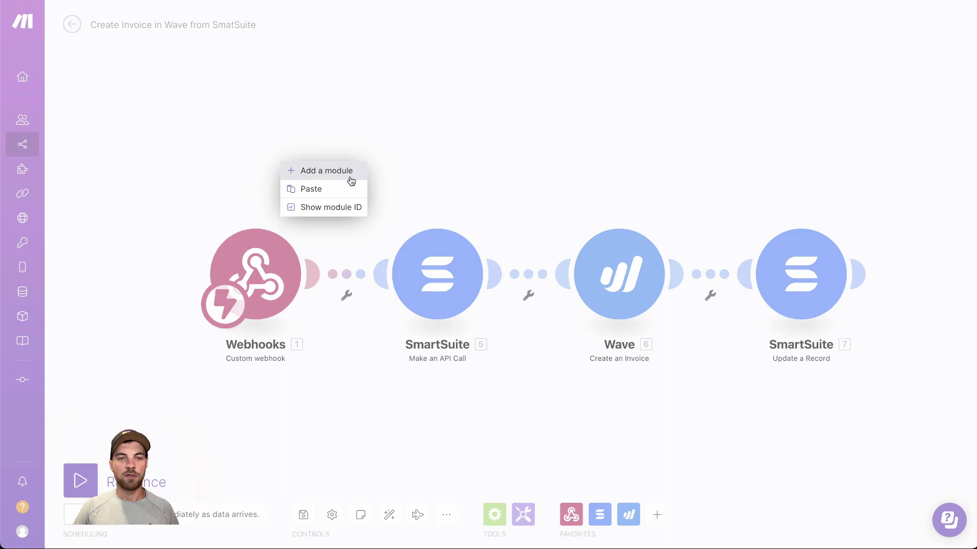
{"action": "left_click", "coordinate": [325, 171]}
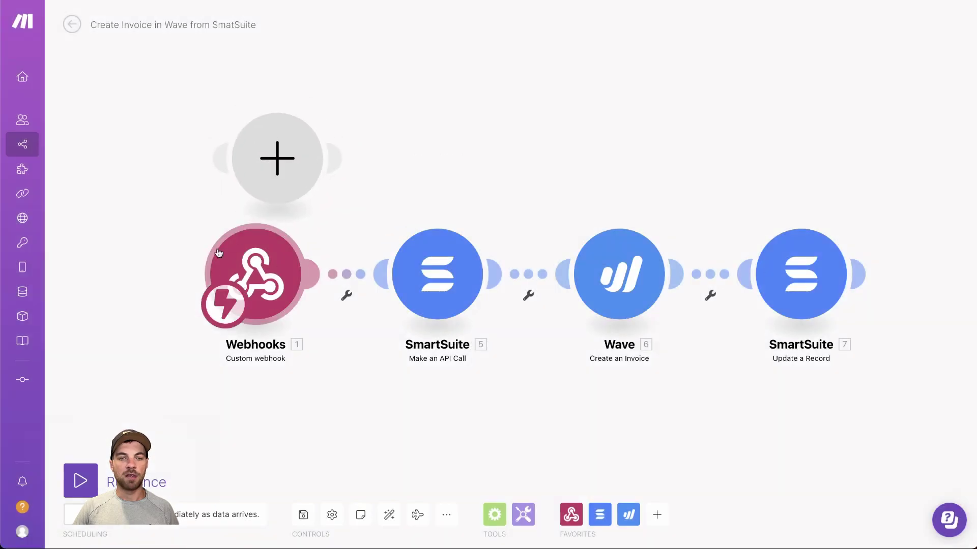
{"action": "left_click", "coordinate": [278, 158]}
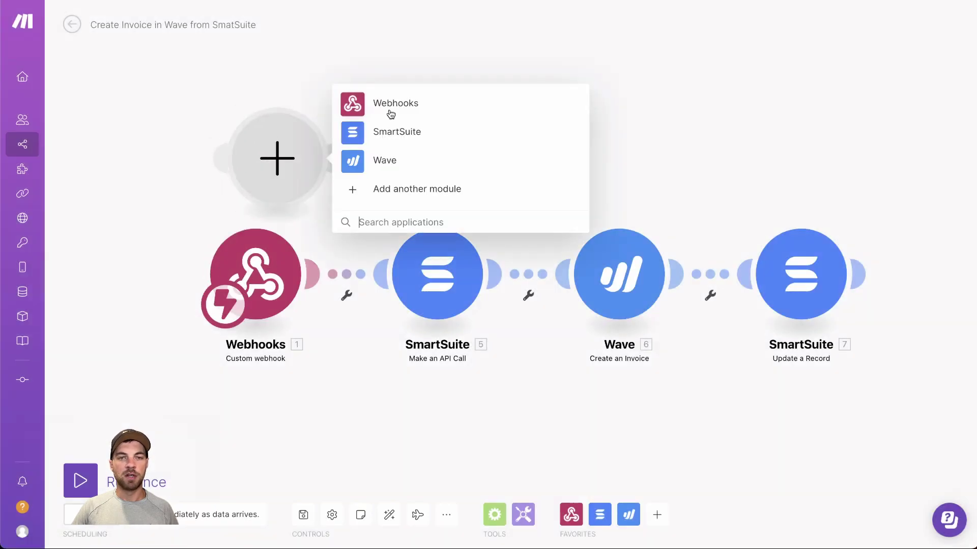
{"action": "type", "text": "w"}
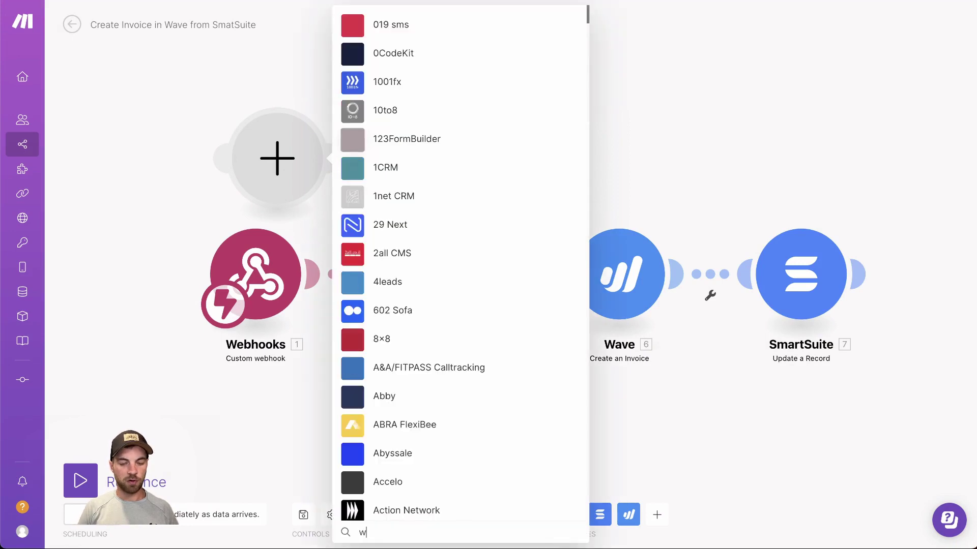
{"action": "type", "text": "eb"}
{"action": "left_click", "coordinate": [297, 115]}
Delete the empty placeholder module and open the Webhooks trigger settings.
{"action": "right_click", "coordinate": [295, 146]}
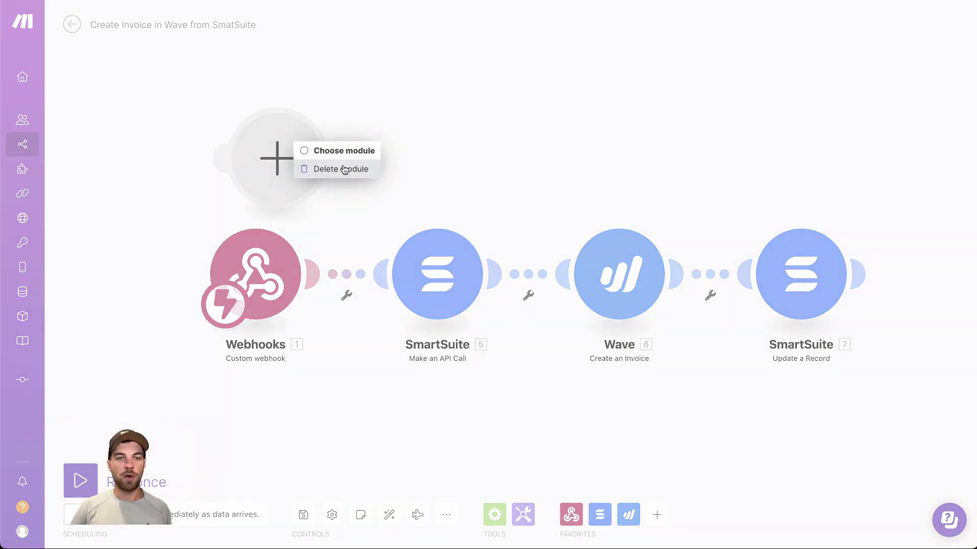
{"action": "left_click", "coordinate": [340, 169]}
{"action": "left_click", "coordinate": [260, 272]}
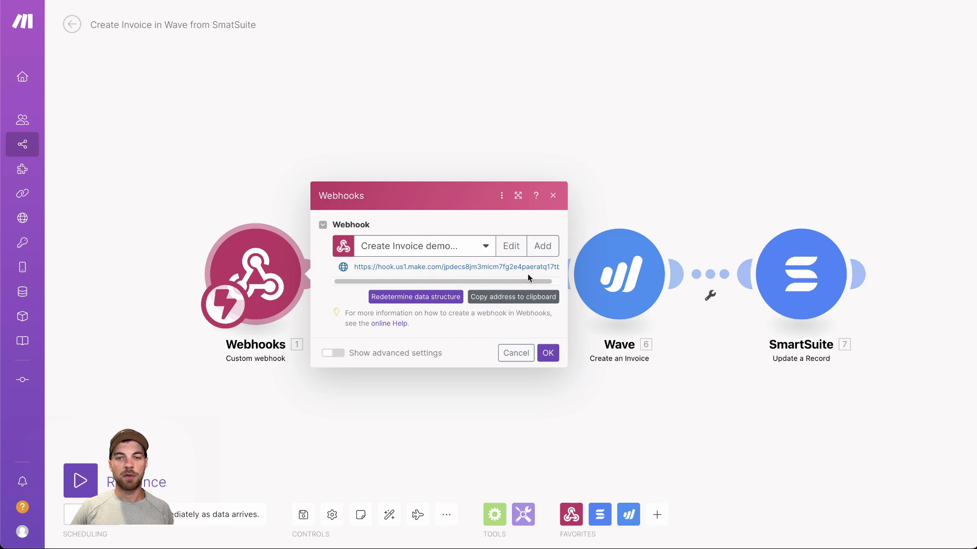
Close the Create Invoice demo webhook settings after checking its address.
{"action": "left_click", "coordinate": [553, 195]}
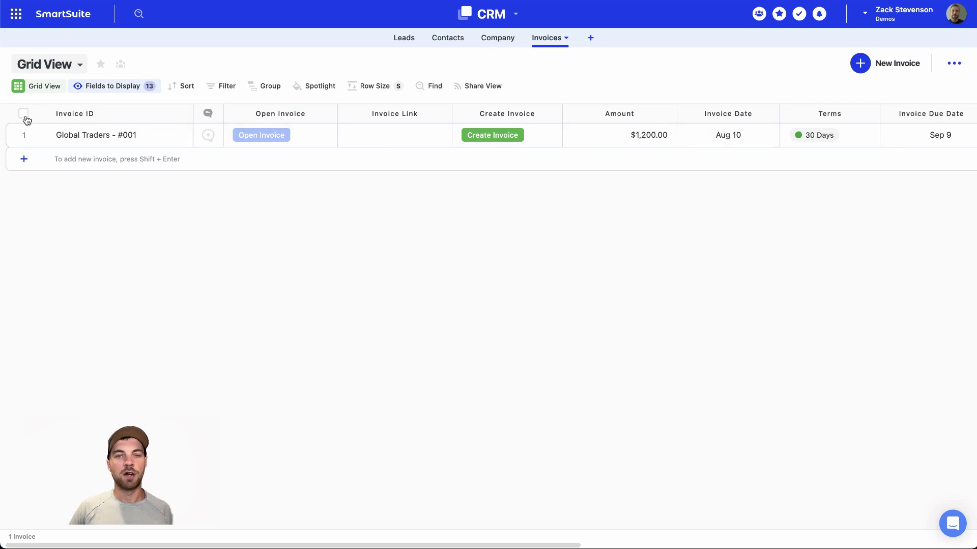
{"action": "mouse_move", "coordinate": [492, 135]}
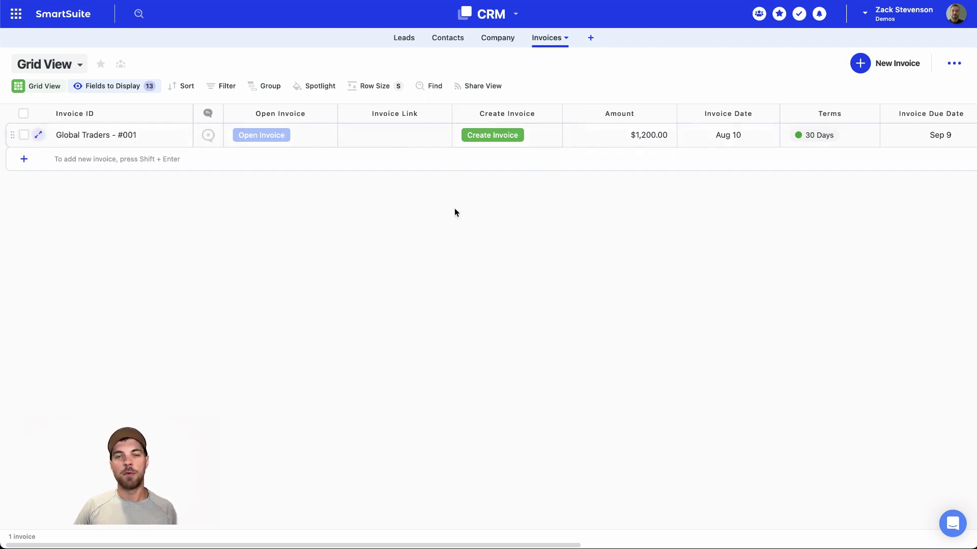
{"action": "mouse_move", "coordinate": [508, 114]}
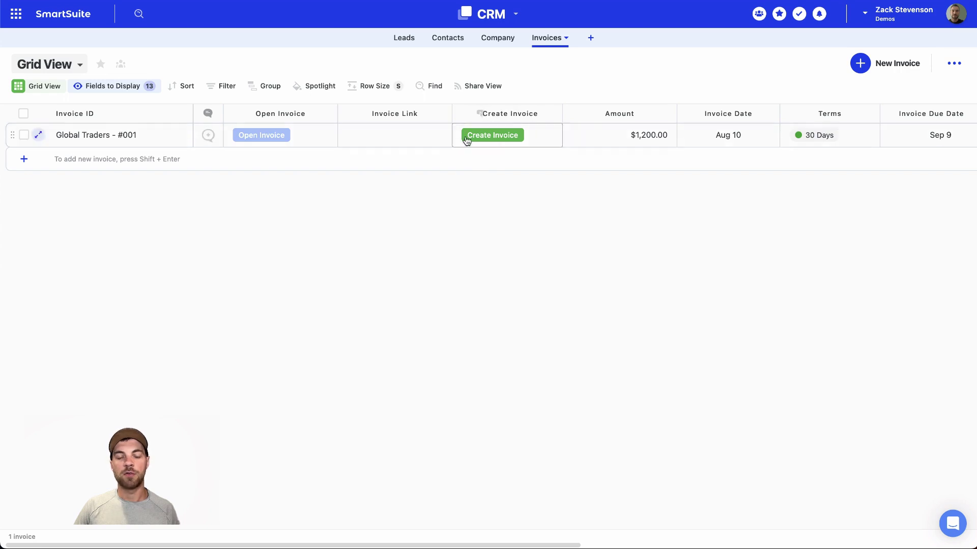
Open the Create Invoice button's URL formula and examine its IF and CONCAT parts.
{"action": "double_click", "coordinate": [489, 113]}
{"action": "scroll", "coordinate": [564, 384], "scroll_direction": "down", "scroll_amount": 2}
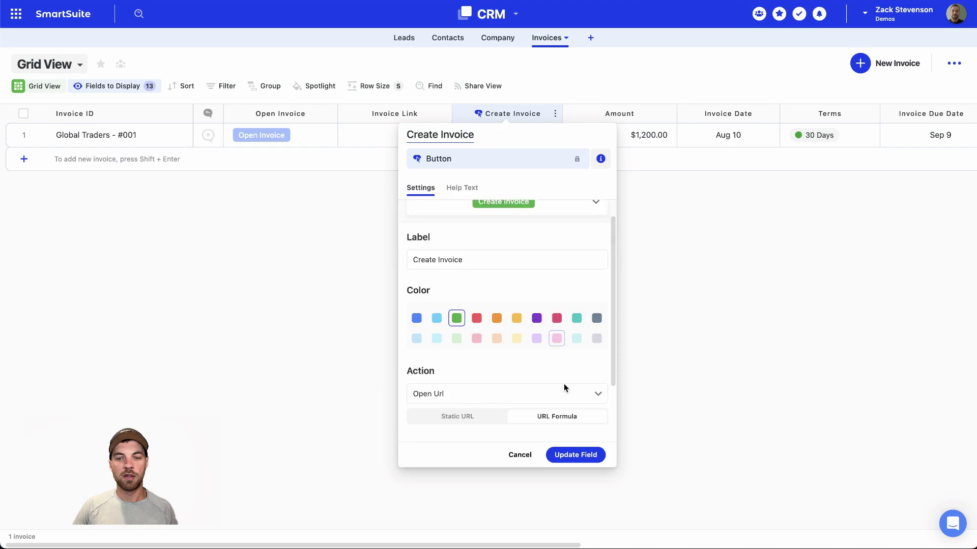
{"action": "scroll", "coordinate": [565, 383], "scroll_direction": "down", "scroll_amount": 2}
{"action": "left_click", "coordinate": [584, 387]}
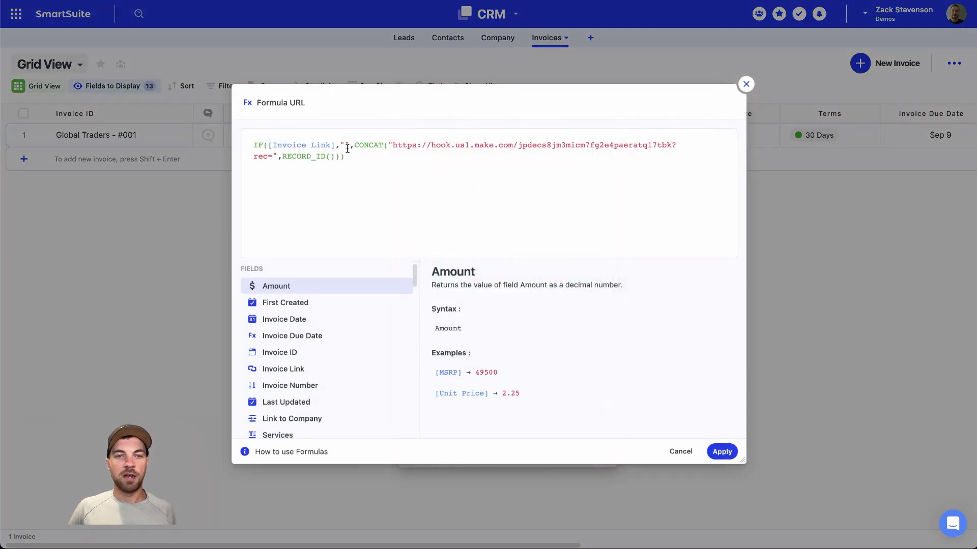
{"action": "left_click_drag", "start_coordinate": [350, 145], "coordinate": [253, 145]}
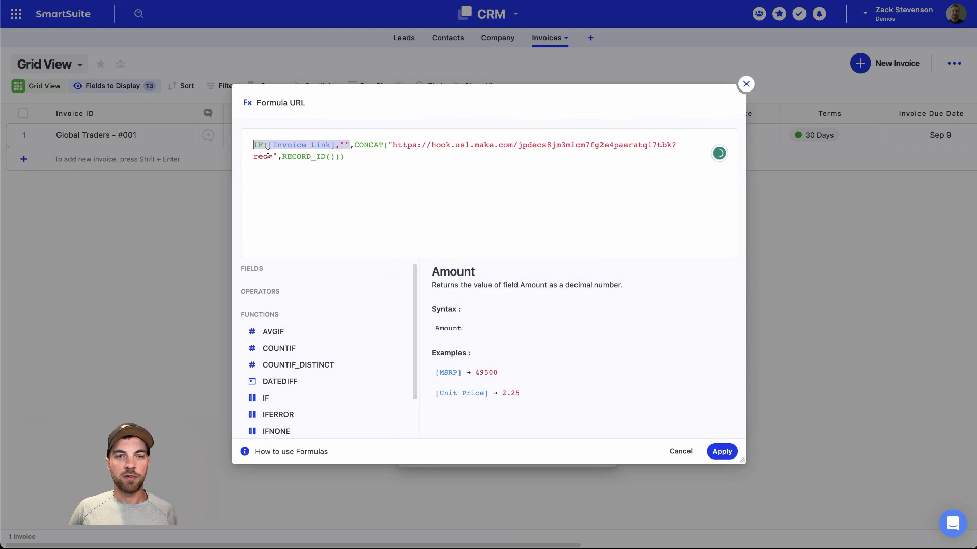
{"action": "left_click", "coordinate": [384, 157]}
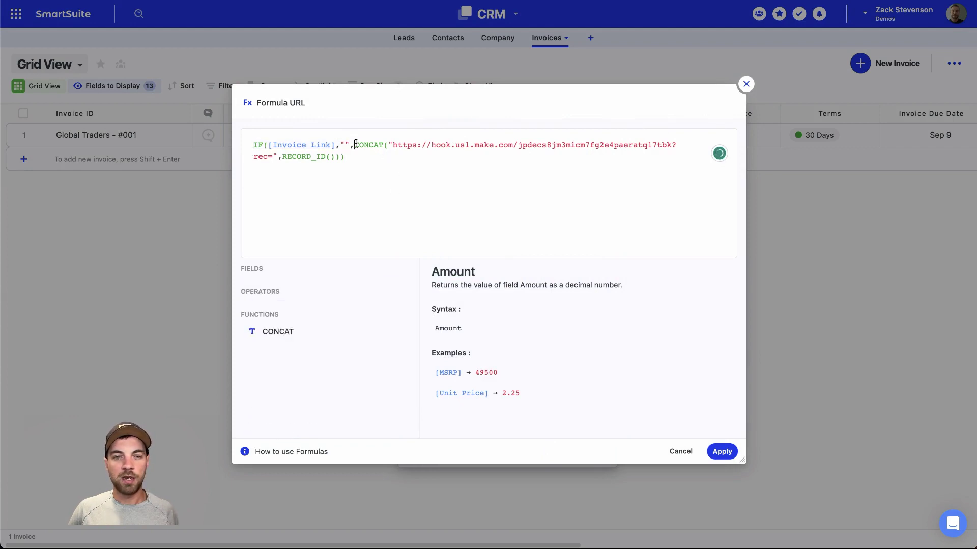
{"action": "left_click_drag", "start_coordinate": [354, 146], "coordinate": [359, 156]}
{"action": "left_click", "coordinate": [372, 155]}
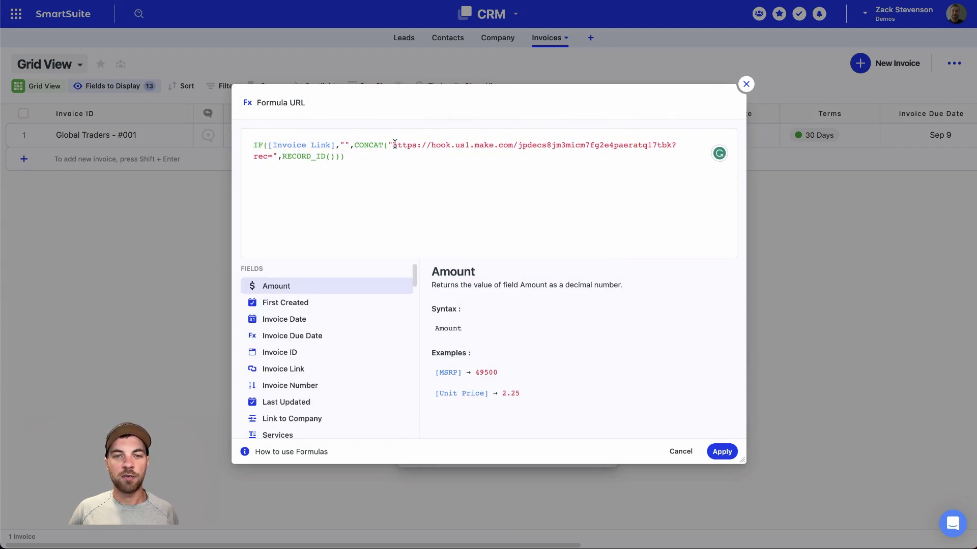
Examine the formula's webhook URL and RECORD_ID parts against Make's webhook address.
{"action": "left_click", "coordinate": [393, 145]}
{"action": "left_click_drag", "start_coordinate": [393, 145], "coordinate": [663, 147]}
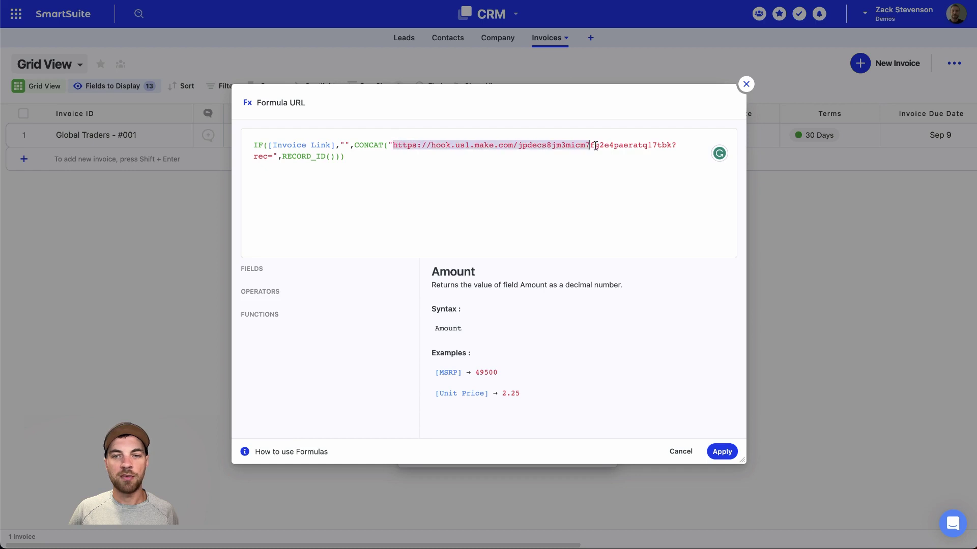
{"action": "left_click", "coordinate": [678, 145]}
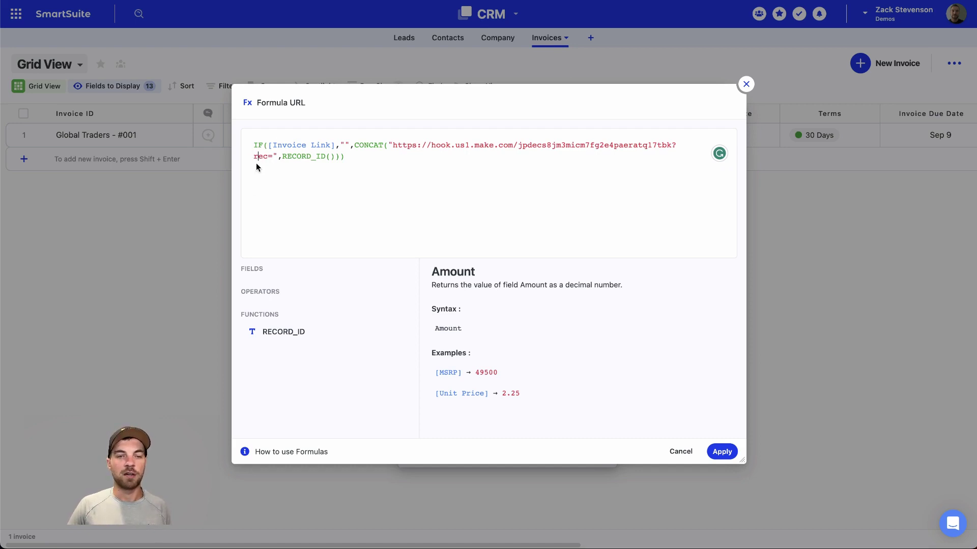
{"action": "left_click", "coordinate": [257, 146]}
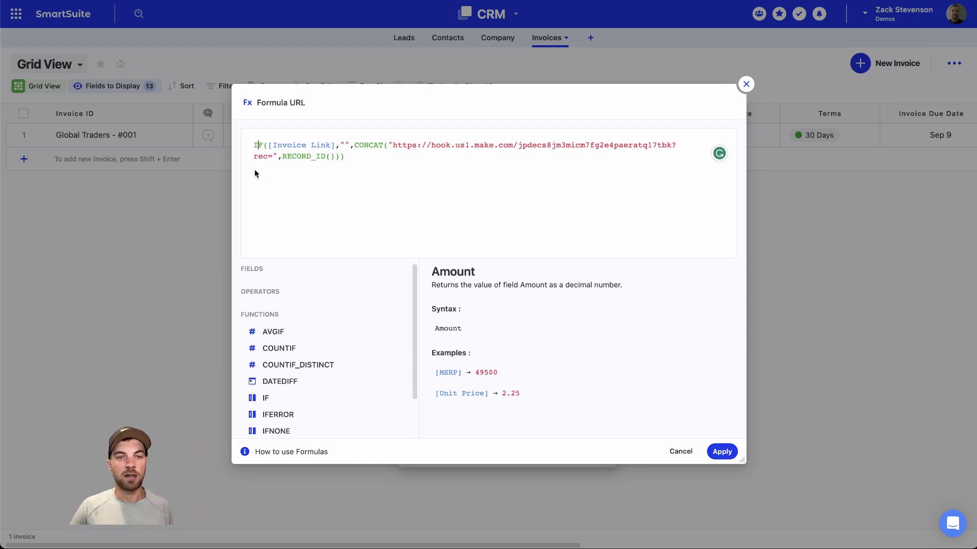
{"action": "left_click", "coordinate": [276, 155]}
{"action": "left_click_drag", "start_coordinate": [286, 156], "coordinate": [351, 169]}
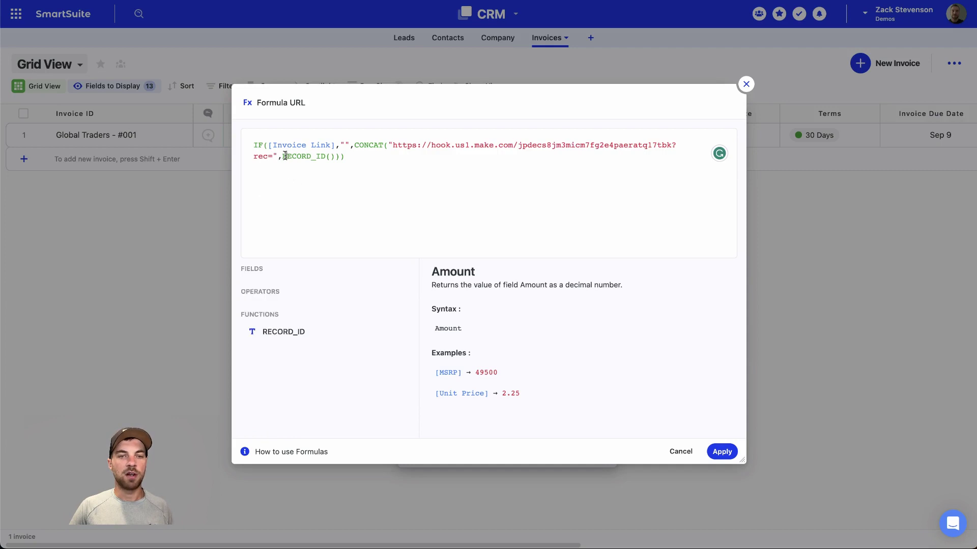
{"action": "left_click", "coordinate": [496, 176]}
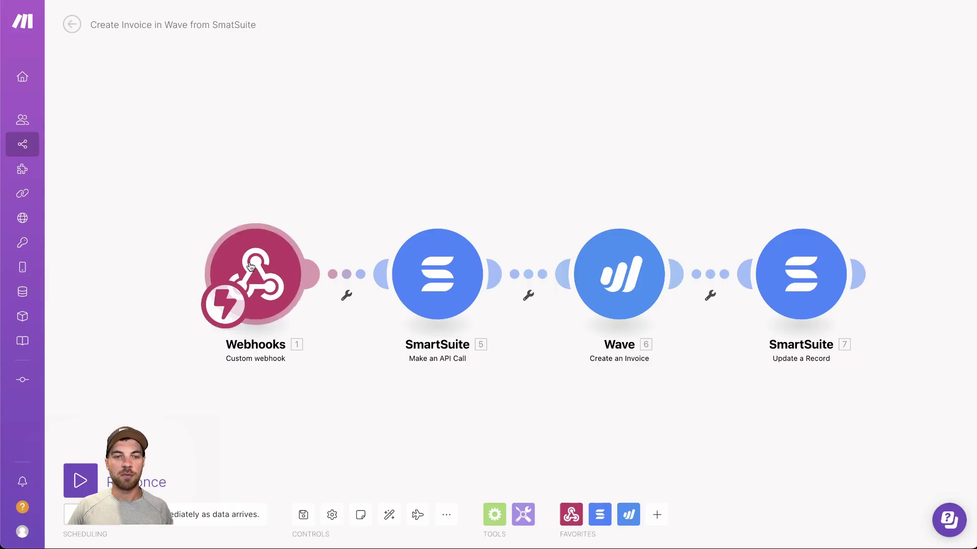
{"action": "left_click", "coordinate": [250, 269]}
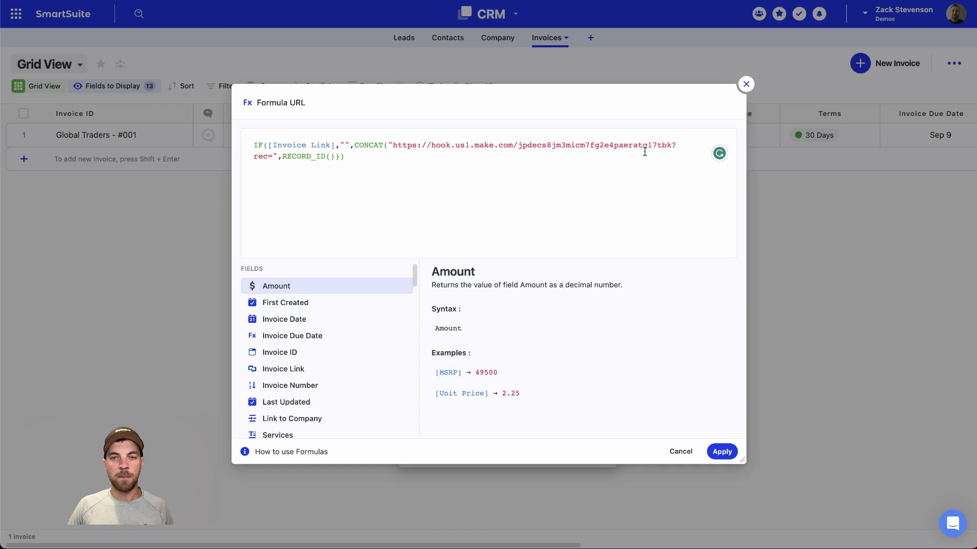
Cancel the Formula URL editor and close the Create Invoice field panel without changes.
{"action": "left_click", "coordinate": [360, 175]}
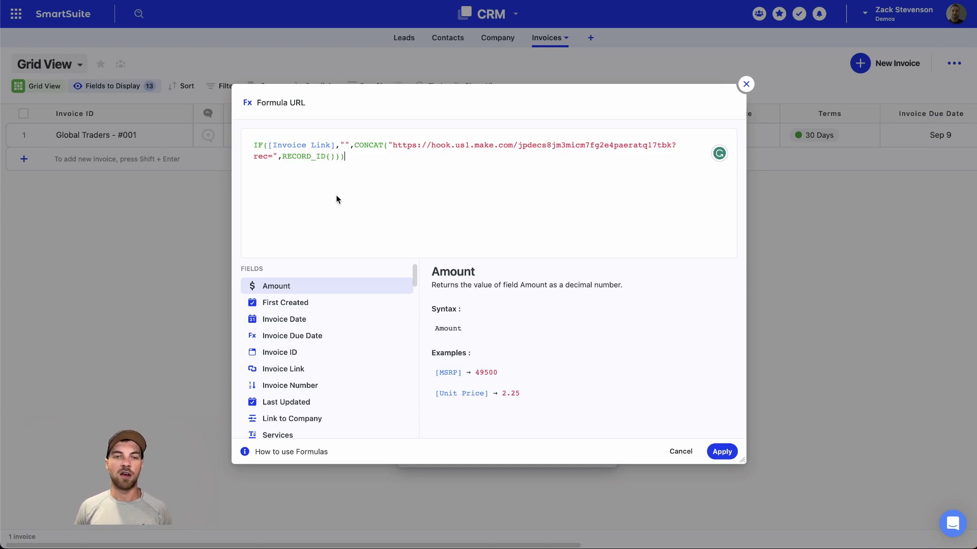
{"action": "left_click", "coordinate": [337, 196]}
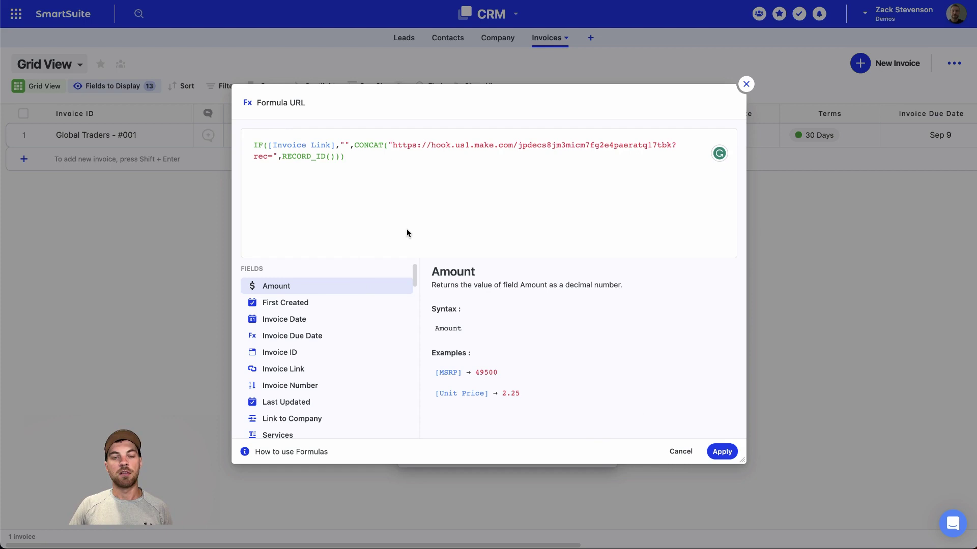
{"action": "left_click", "coordinate": [681, 452]}
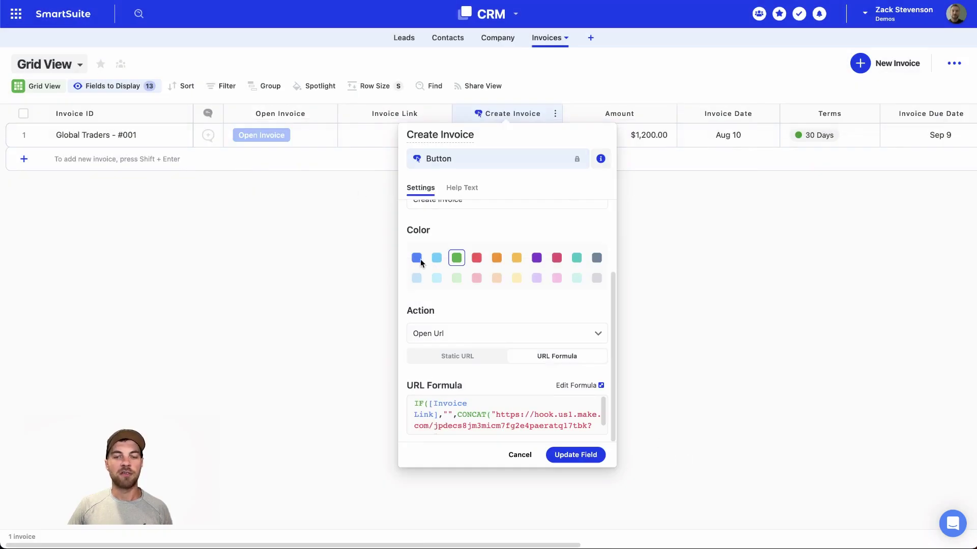
{"action": "left_click", "coordinate": [557, 456]}
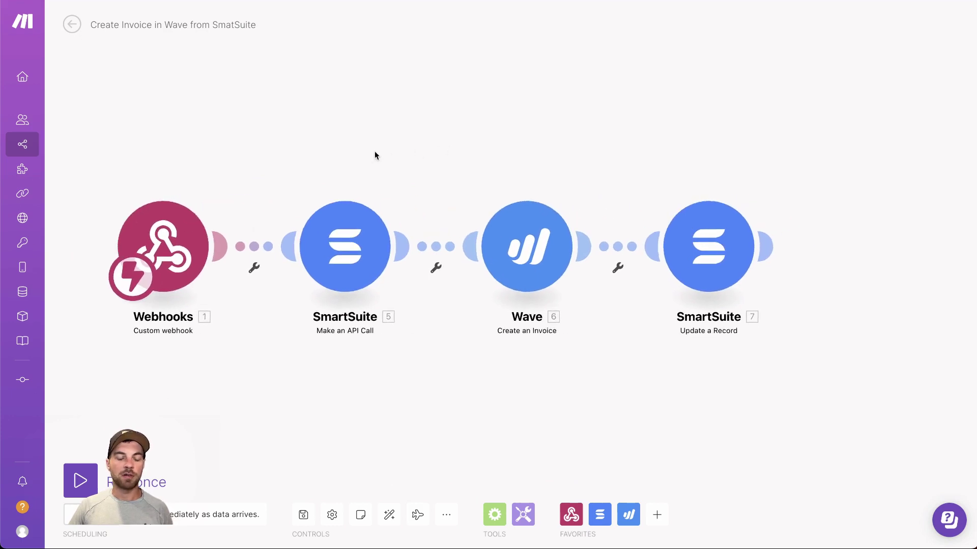
Inspect Make's SmartSuite API call module, then bring up the CRM solution's options.
{"action": "left_click", "coordinate": [356, 249]}
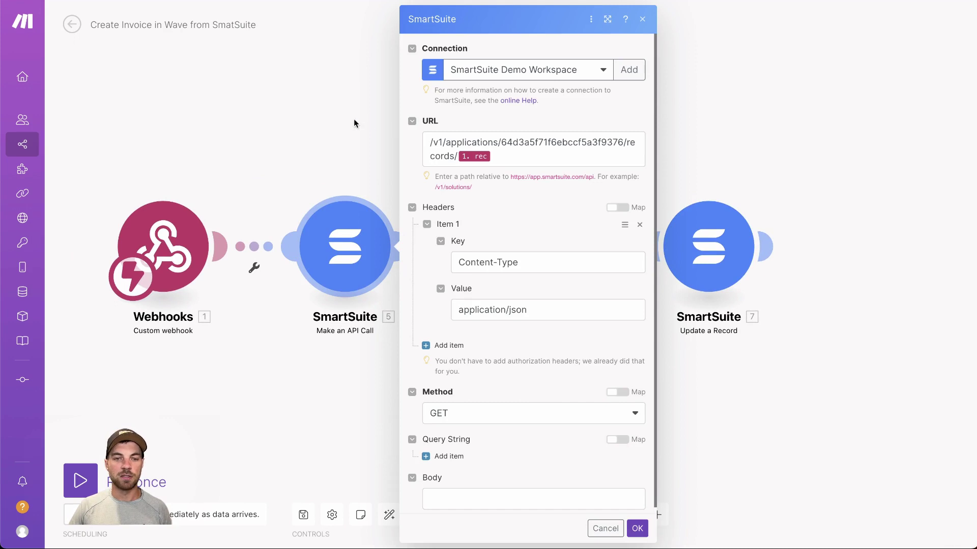
{"action": "left_click", "coordinate": [291, 141]}
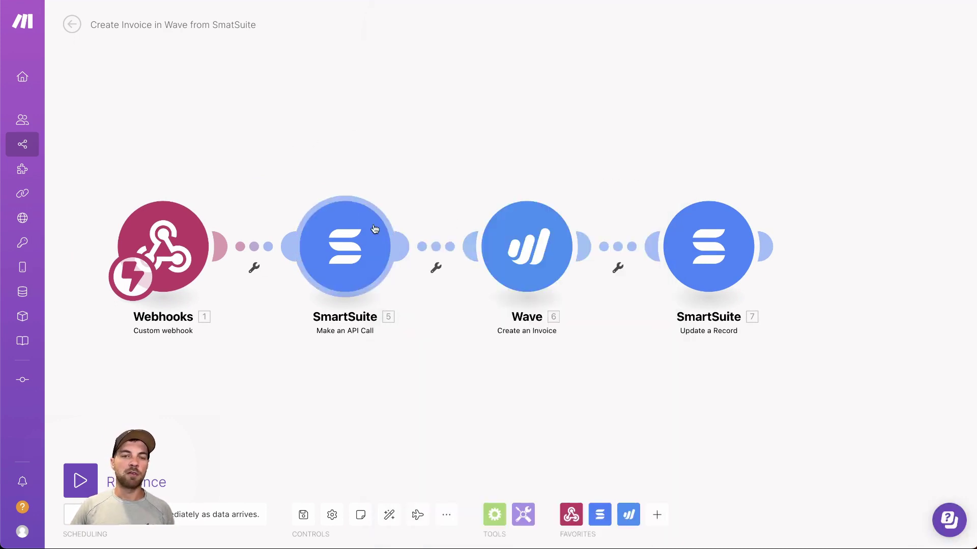
{"action": "left_click", "coordinate": [353, 249]}
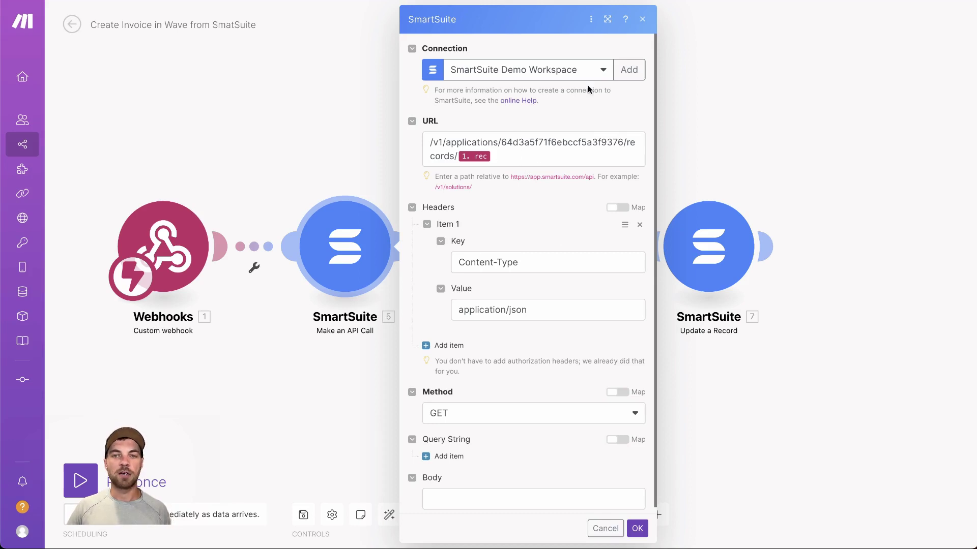
{"action": "left_click", "coordinate": [639, 22]}
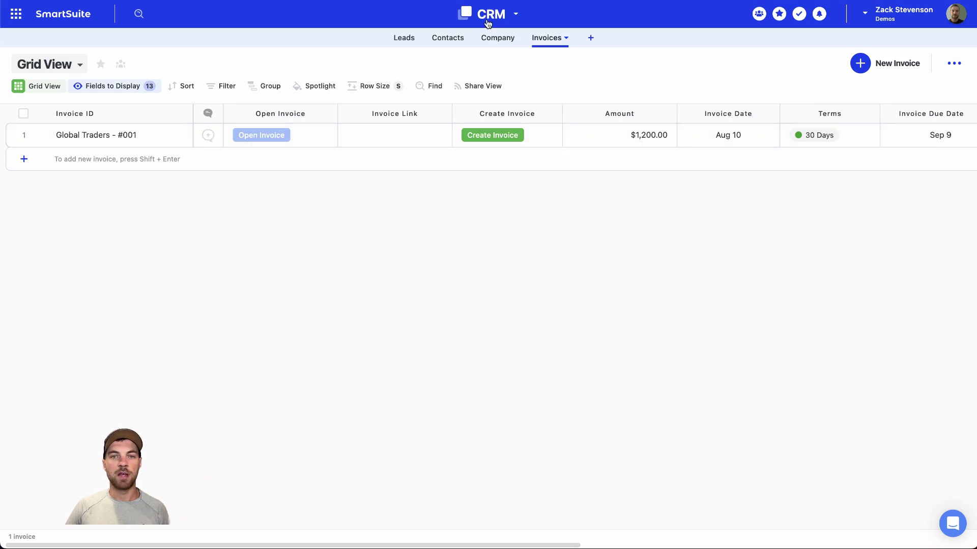
{"action": "left_click", "coordinate": [488, 16]}
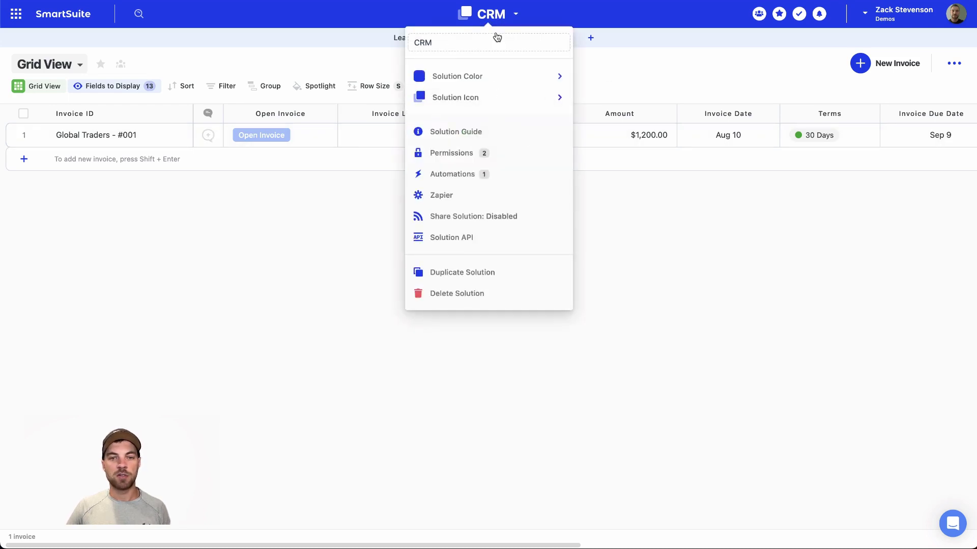
{"action": "left_click", "coordinate": [456, 244]}
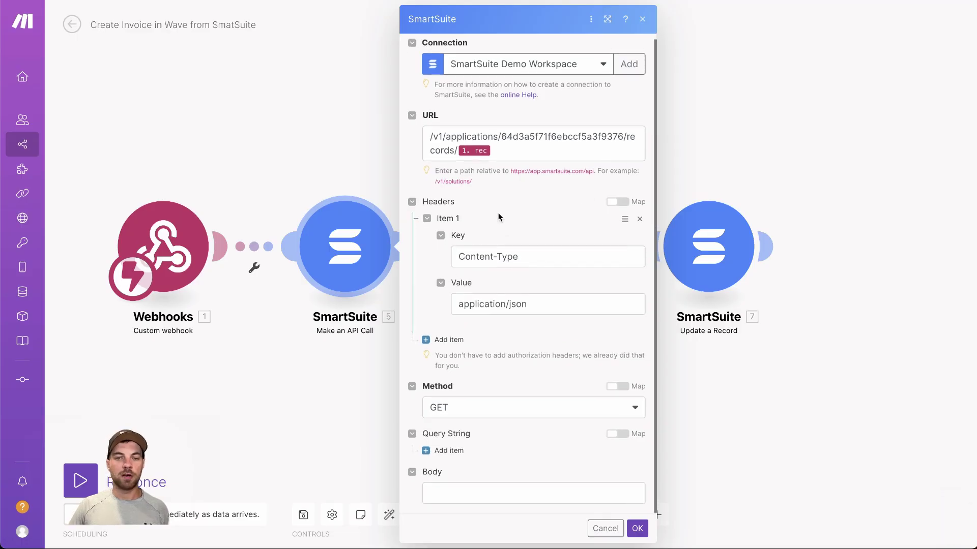
Review the API call's request URL path and application id, then close the module.
{"action": "left_click", "coordinate": [499, 149]}
{"action": "left_click_drag", "start_coordinate": [506, 148], "coordinate": [435, 139]}
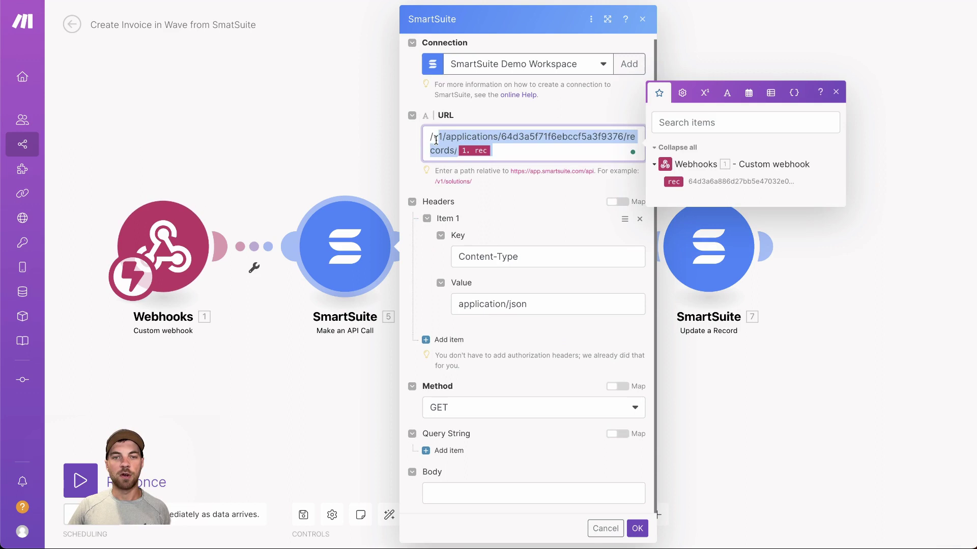
{"action": "left_click", "coordinate": [523, 153]}
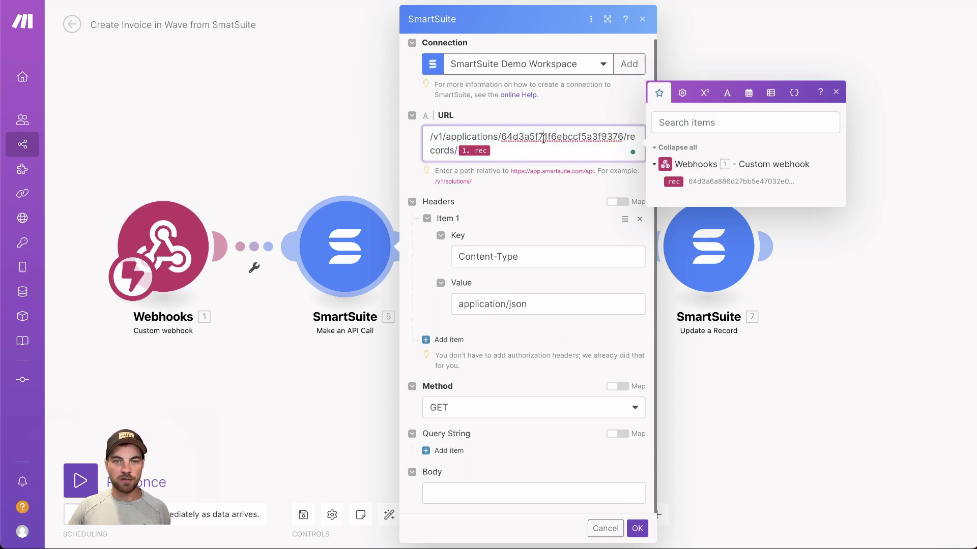
{"action": "key", "text": "Up"}
{"action": "key", "text": "Right"}
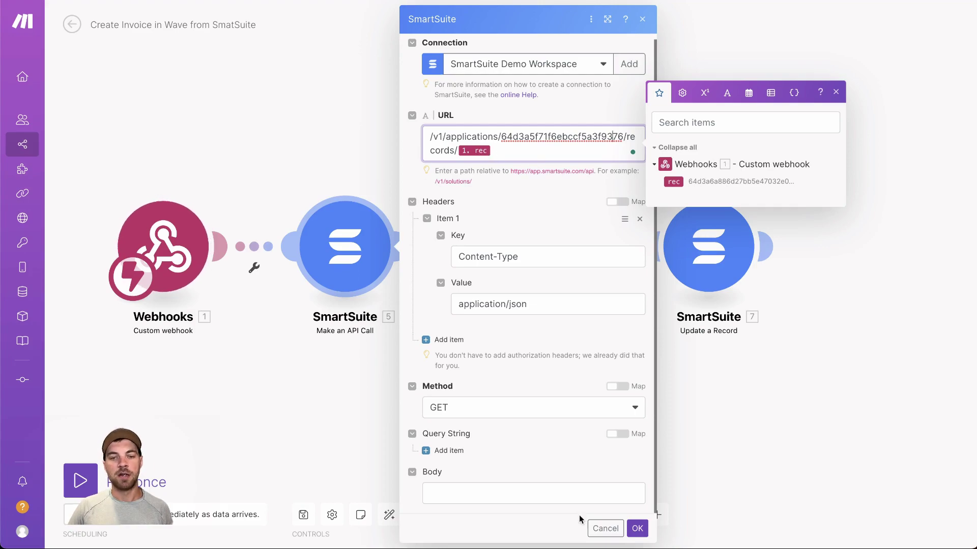
{"action": "left_click", "coordinate": [603, 527]}
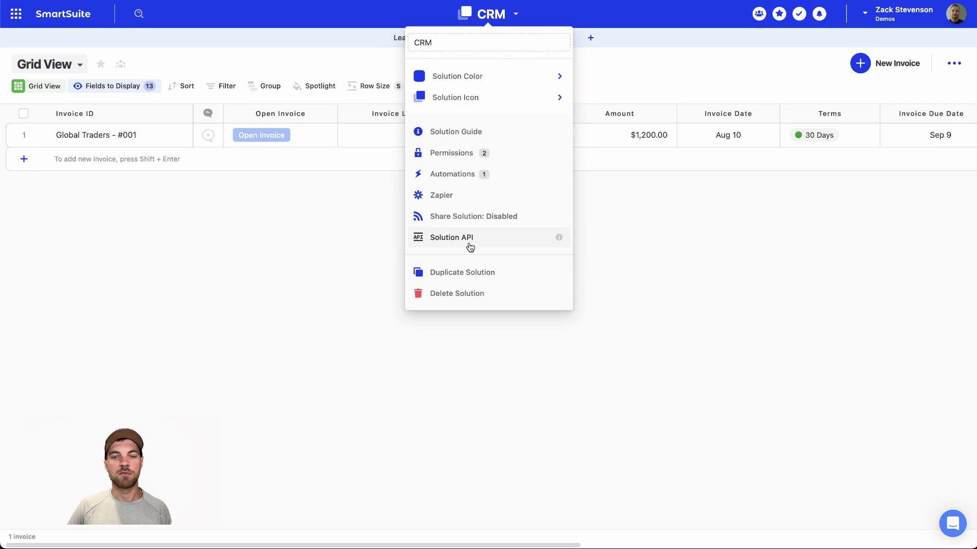
Open the CRM Solution API docs showing the Invoices retrieve-a-record endpoint.
{"action": "left_click", "coordinate": [374, 250]}
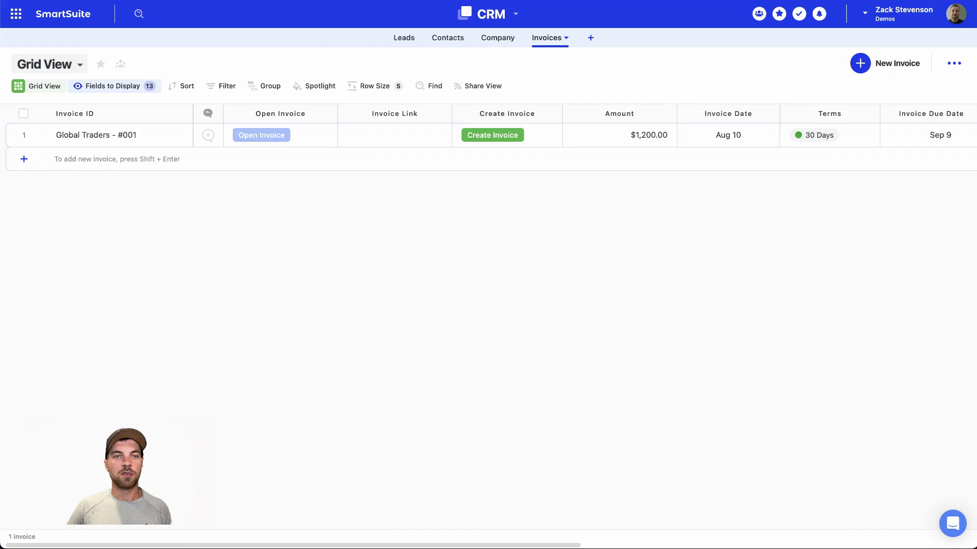
Glance at the SmartSuite API module, then review the Wave invoice's Customer ID and CAD currency.
{"action": "left_click", "coordinate": [325, 242]}
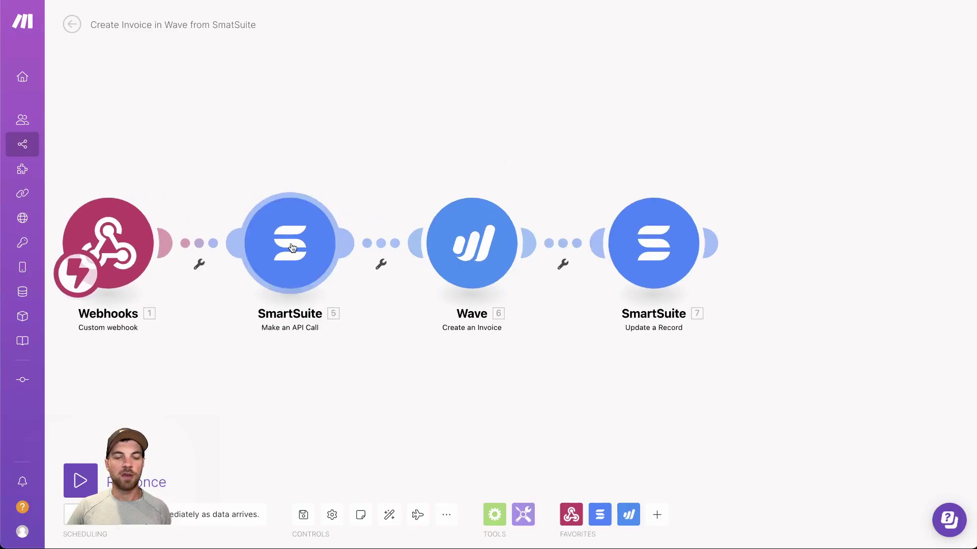
{"action": "left_click", "coordinate": [587, 19]}
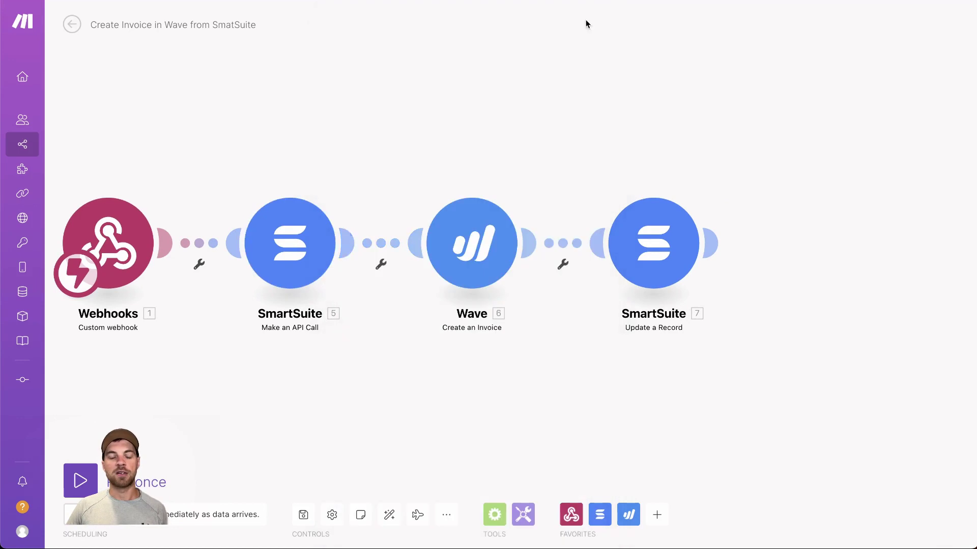
{"action": "scroll", "coordinate": [427, 115], "scroll_direction": "right", "scroll_amount": 2}
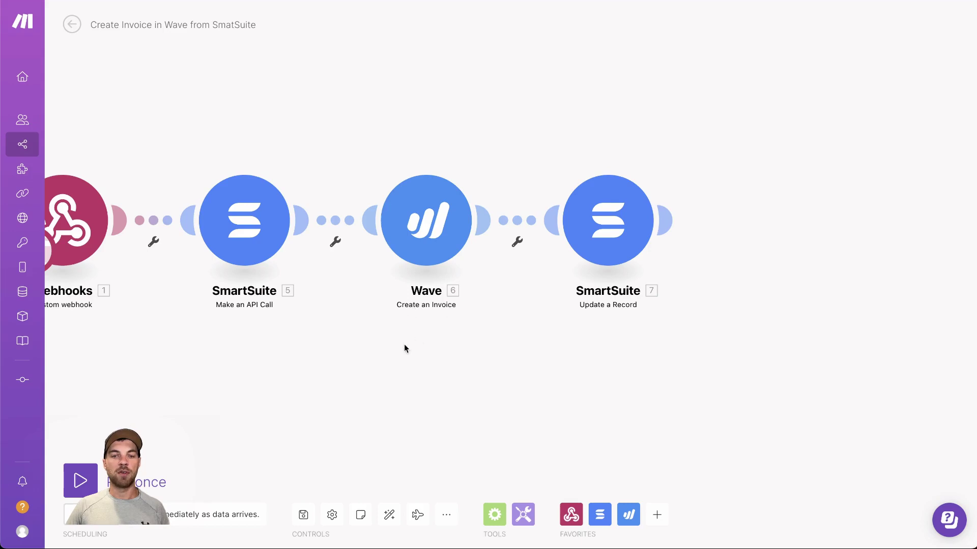
{"action": "left_click", "coordinate": [433, 233]}
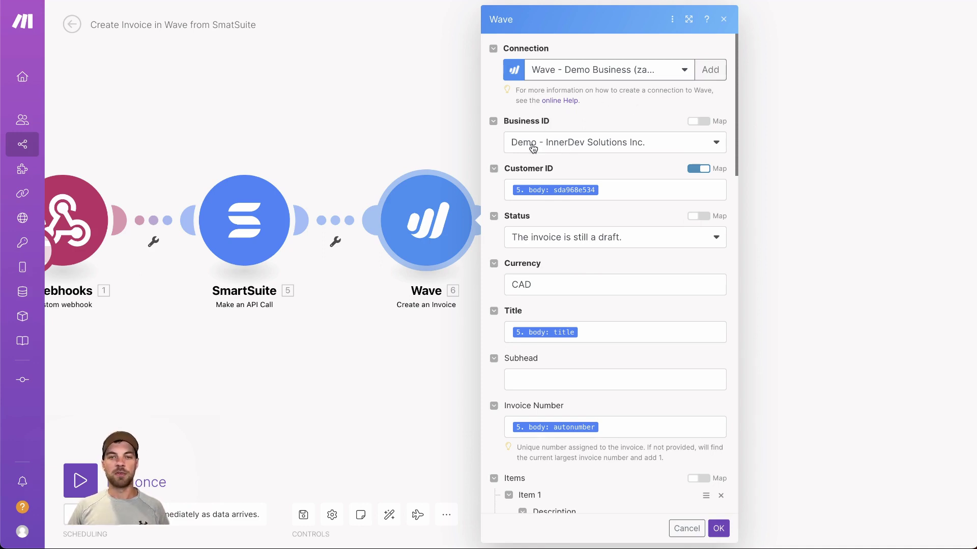
{"action": "scroll", "coordinate": [502, 175], "scroll_direction": "down", "scroll_amount": 1}
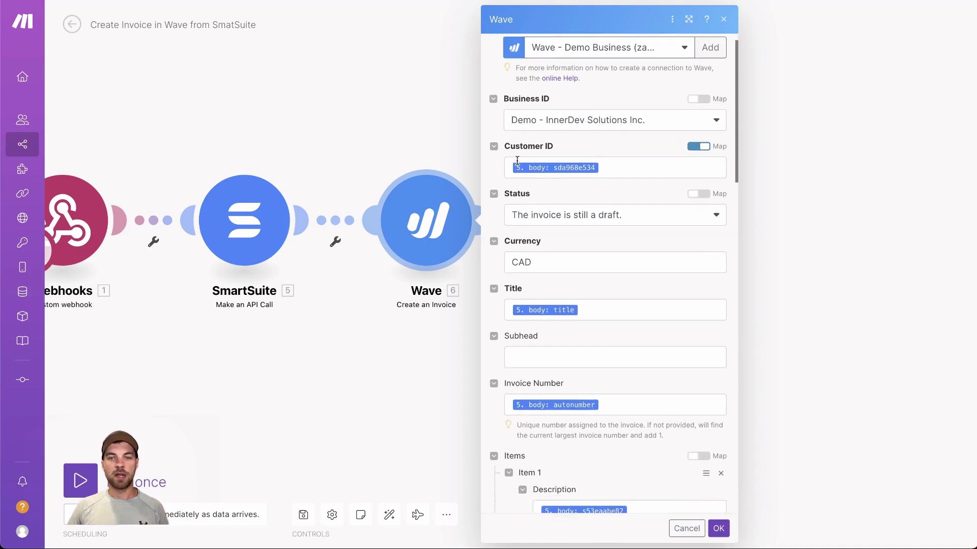
{"action": "left_click", "coordinate": [548, 170]}
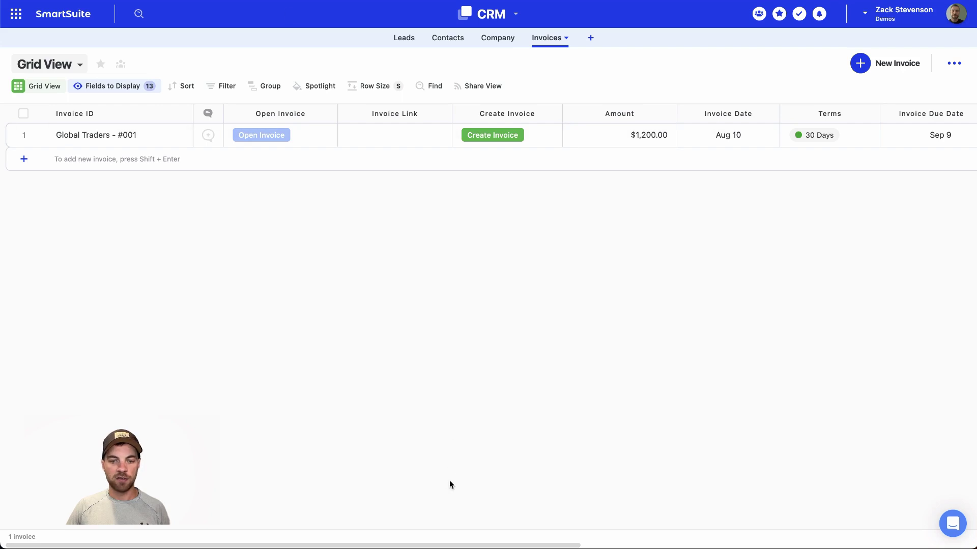
{"action": "mouse_move", "coordinate": [451, 522]}
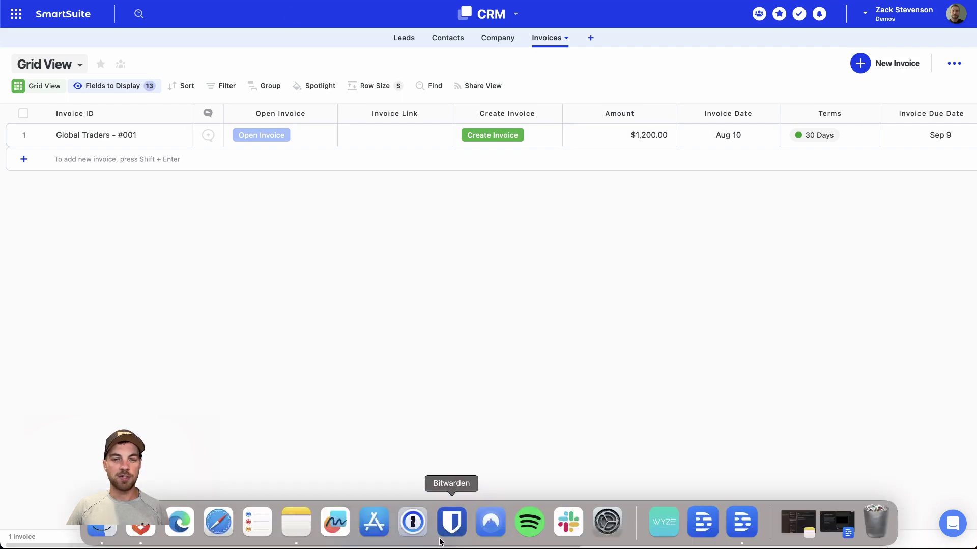
{"action": "left_click_drag", "start_coordinate": [428, 545], "coordinate": [878, 534]}
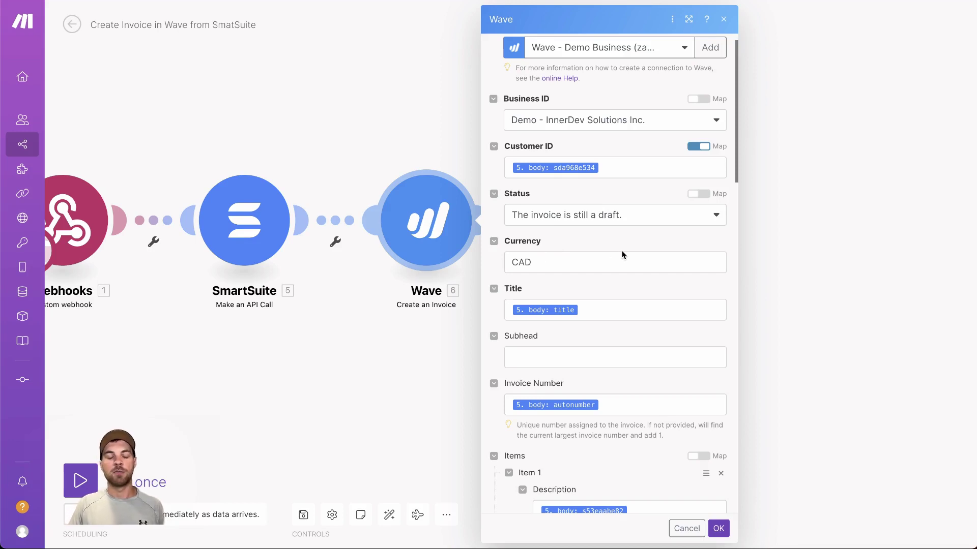
{"action": "scroll", "coordinate": [603, 251], "scroll_direction": "down", "scroll_amount": 1}
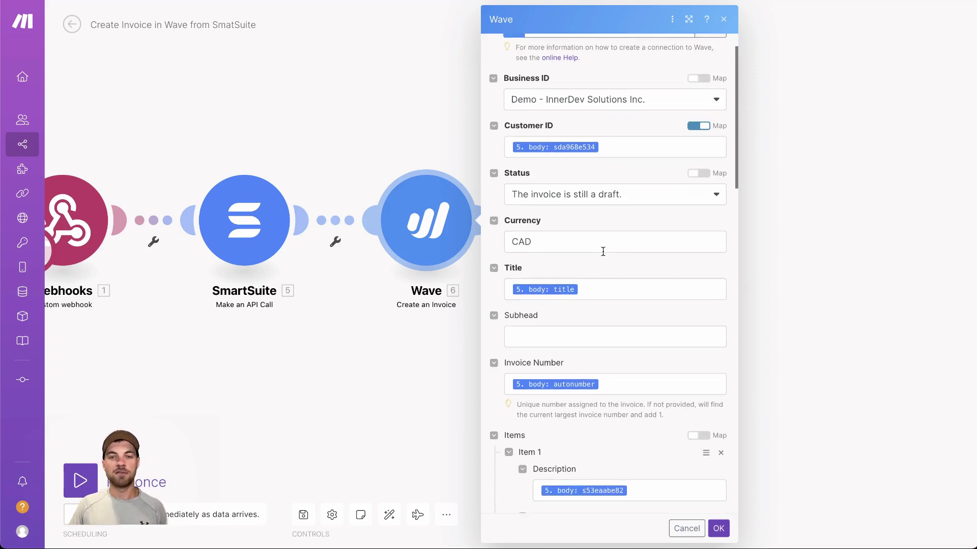
{"action": "scroll", "coordinate": [603, 251], "scroll_direction": "down", "scroll_amount": 3}
{"action": "left_click", "coordinate": [582, 124]}
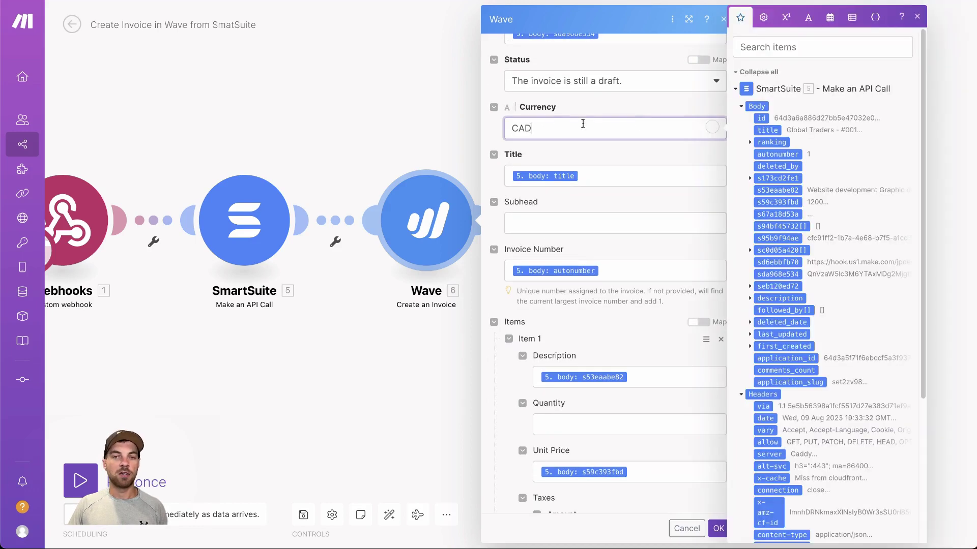
{"action": "left_click", "coordinate": [610, 110]}
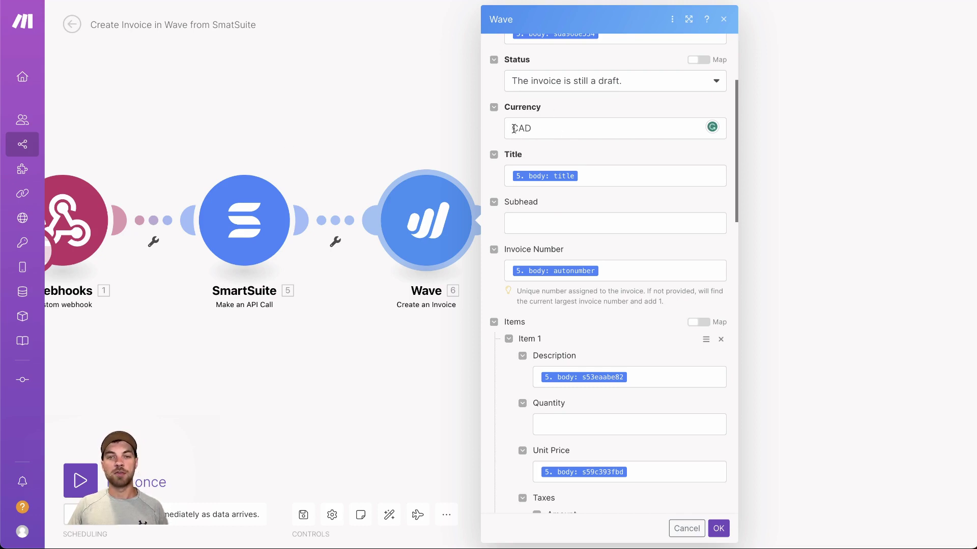
{"action": "scroll", "coordinate": [571, 127], "scroll_direction": "down", "scroll_amount": 1}
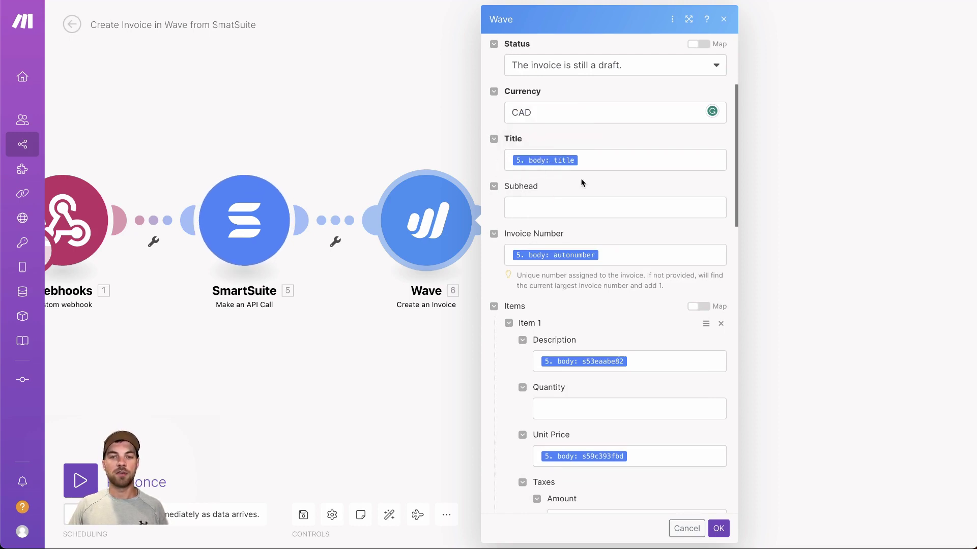
{"action": "scroll", "coordinate": [582, 184], "scroll_direction": "down", "scroll_amount": 1}
{"action": "scroll", "coordinate": [583, 201], "scroll_direction": "down", "scroll_amount": 1}
{"action": "scroll", "coordinate": [599, 190], "scroll_direction": "down", "scroll_amount": 1}
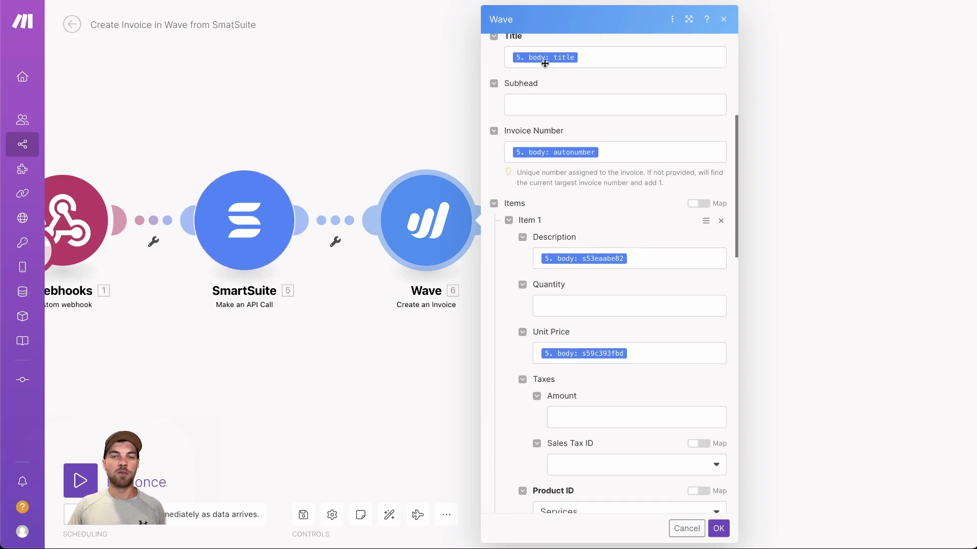
{"action": "scroll", "coordinate": [537, 77], "scroll_direction": "up", "scroll_amount": 1}
{"action": "scroll", "coordinate": [527, 191], "scroll_direction": "up", "scroll_amount": 1}
{"action": "scroll", "coordinate": [641, 195], "scroll_direction": "down", "scroll_amount": 1}
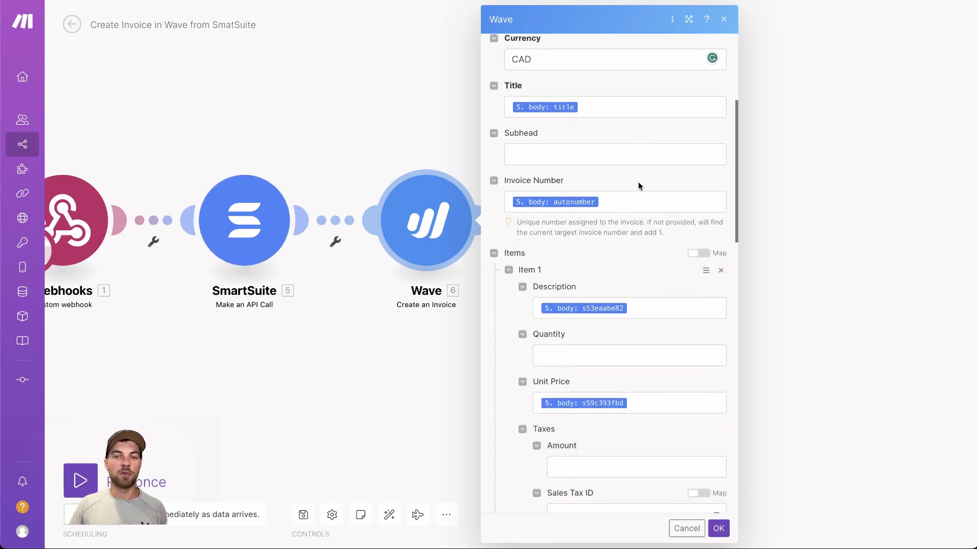
{"action": "scroll", "coordinate": [649, 156], "scroll_direction": "down", "scroll_amount": 2}
{"action": "scroll", "coordinate": [642, 173], "scroll_direction": "down", "scroll_amount": 1}
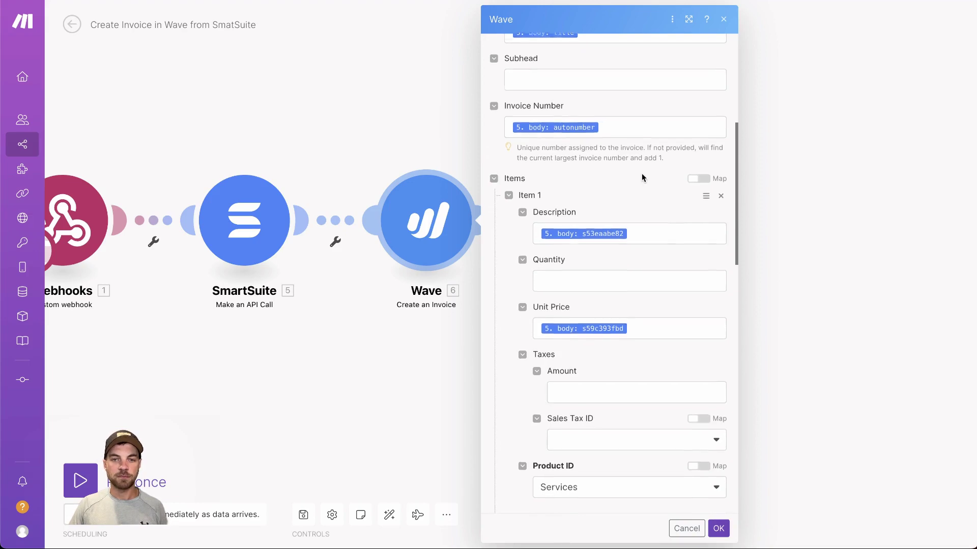
{"action": "scroll", "coordinate": [638, 171], "scroll_direction": "down", "scroll_amount": 2}
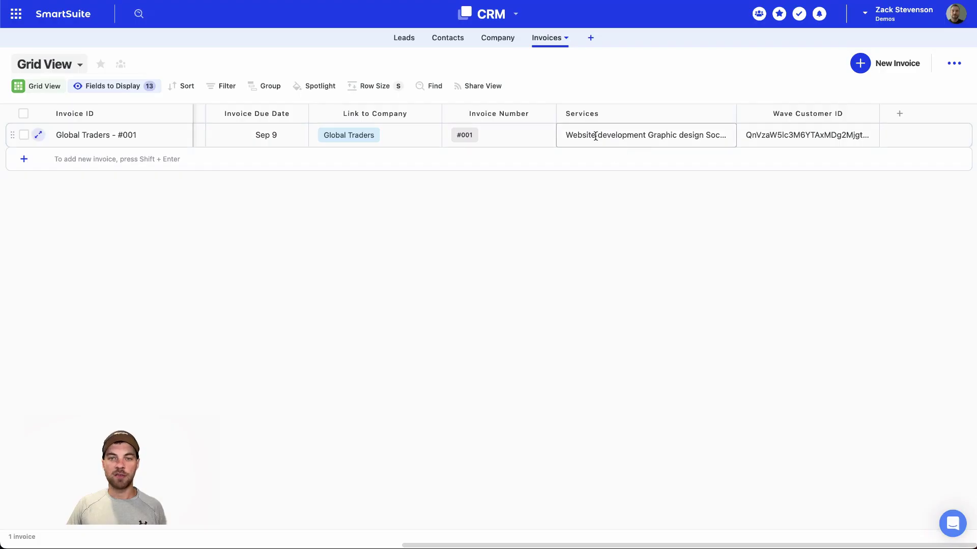
Check the invoice's listed Services, then close the Wave invoice module with its due date mapped.
{"action": "left_click", "coordinate": [689, 135]}
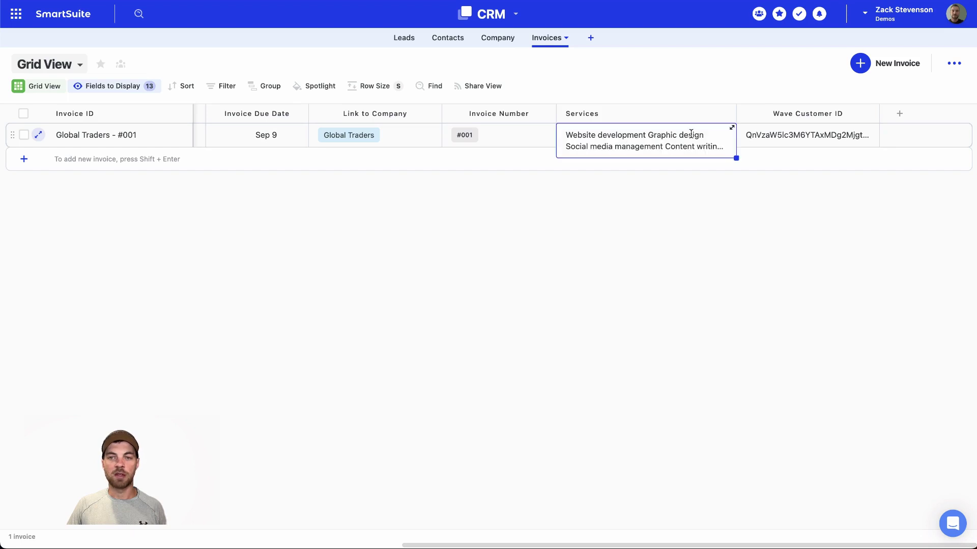
{"action": "left_click", "coordinate": [731, 128]}
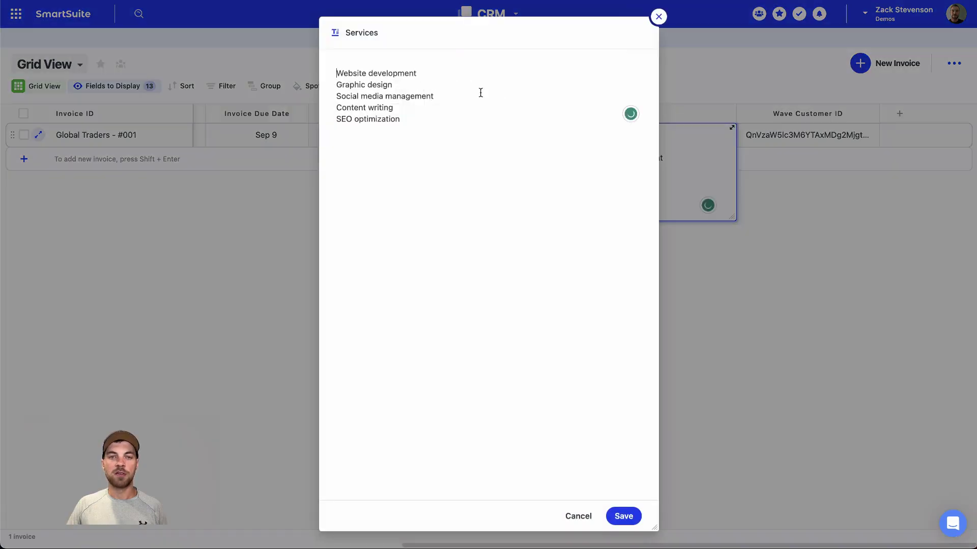
{"action": "left_click", "coordinate": [660, 17]}
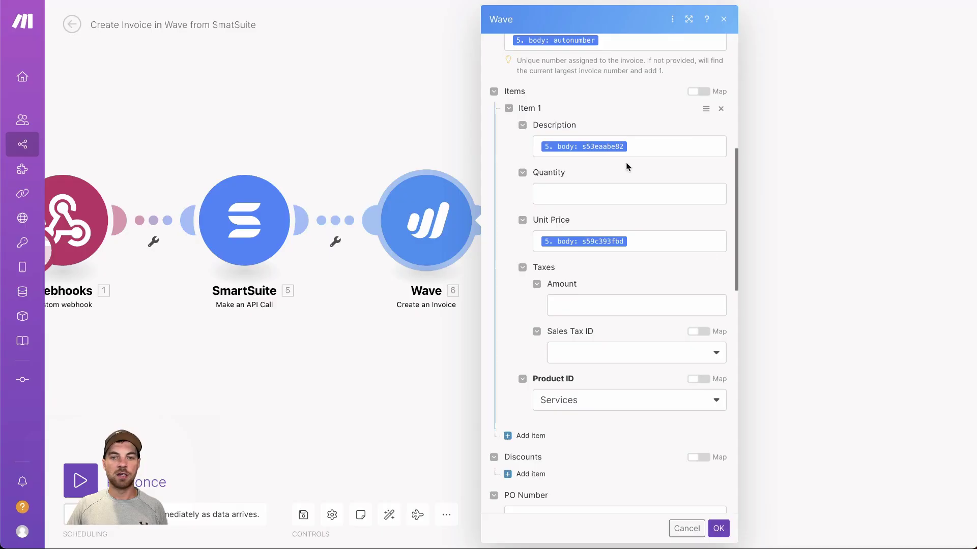
{"action": "scroll", "coordinate": [594, 218], "scroll_direction": "down", "scroll_amount": 2}
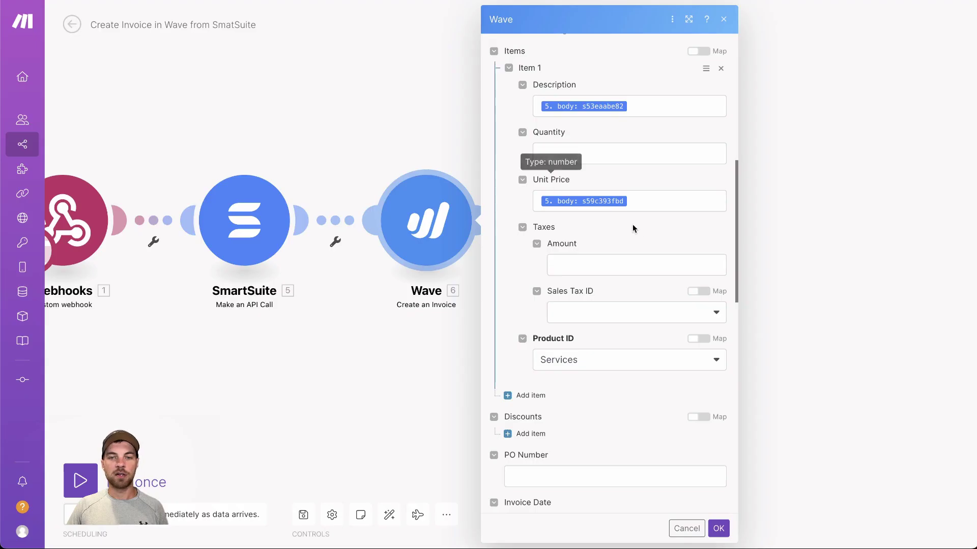
{"action": "scroll", "coordinate": [633, 228], "scroll_direction": "down", "scroll_amount": 1}
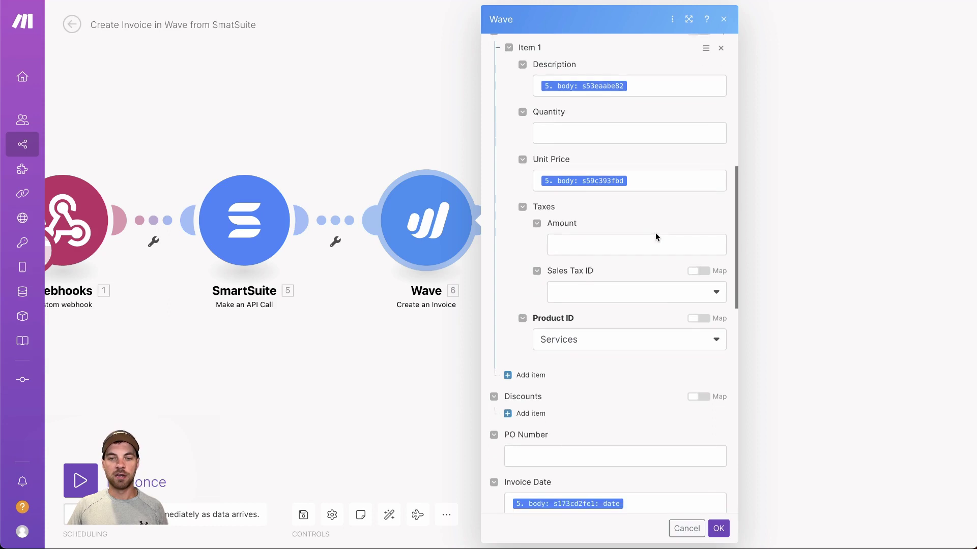
{"action": "scroll", "coordinate": [656, 233], "scroll_direction": "down", "scroll_amount": 2}
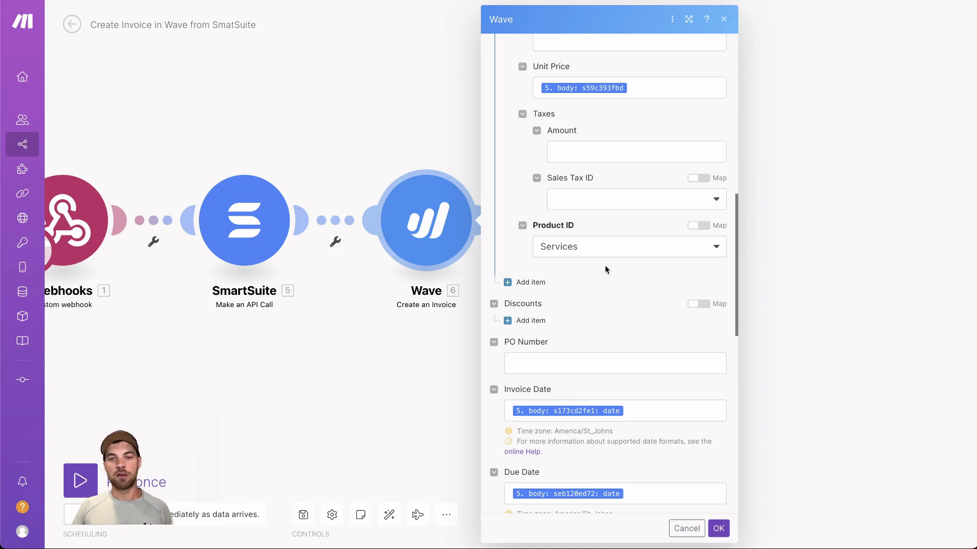
{"action": "scroll", "coordinate": [542, 230], "scroll_direction": "down", "scroll_amount": 1}
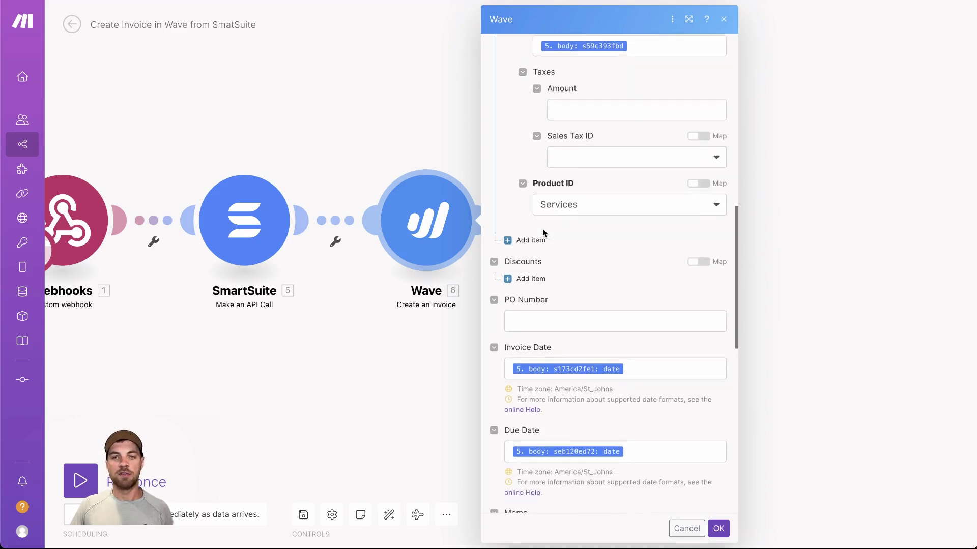
{"action": "scroll", "coordinate": [554, 219], "scroll_direction": "down", "scroll_amount": 2}
{"action": "scroll", "coordinate": [587, 214], "scroll_direction": "up", "scroll_amount": 3}
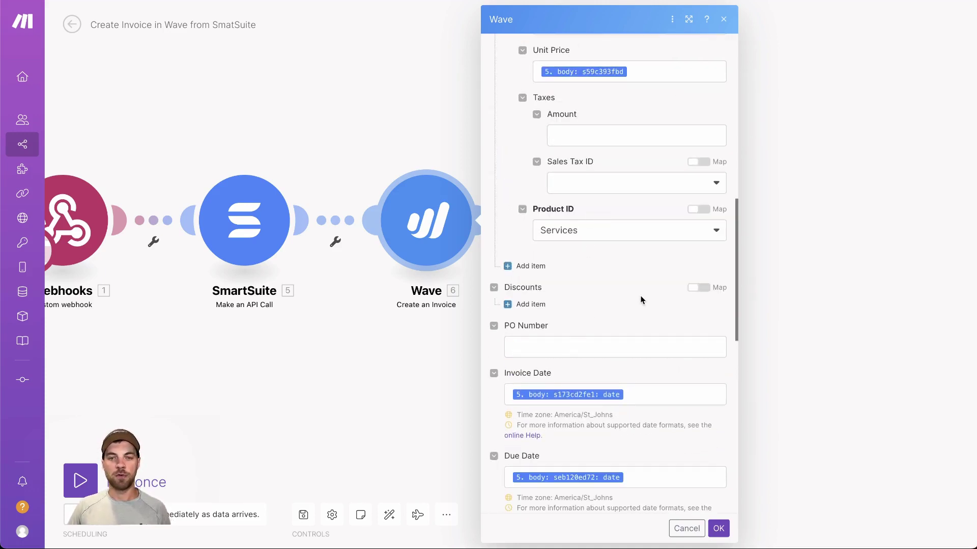
{"action": "scroll", "coordinate": [629, 251], "scroll_direction": "up", "scroll_amount": 3}
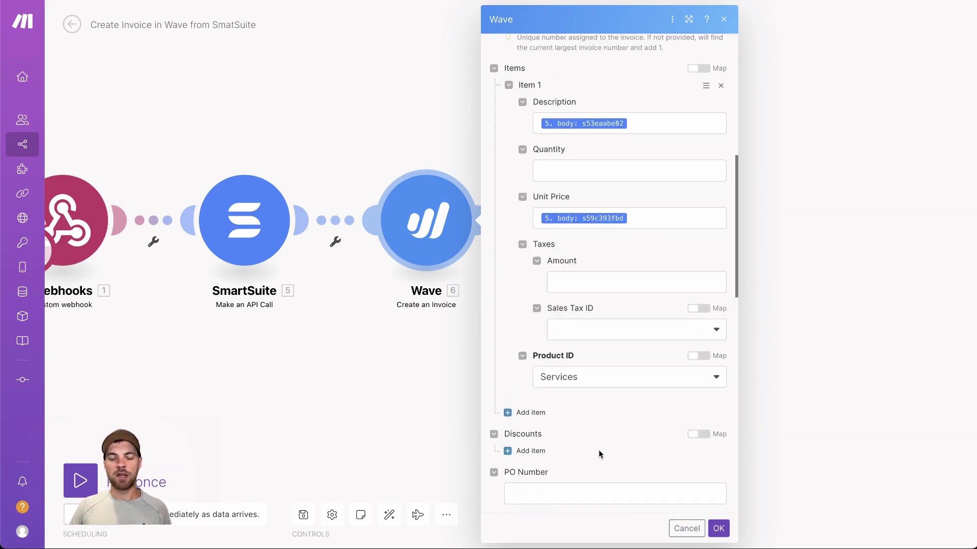
{"action": "scroll", "coordinate": [567, 408], "scroll_direction": "up", "scroll_amount": 2}
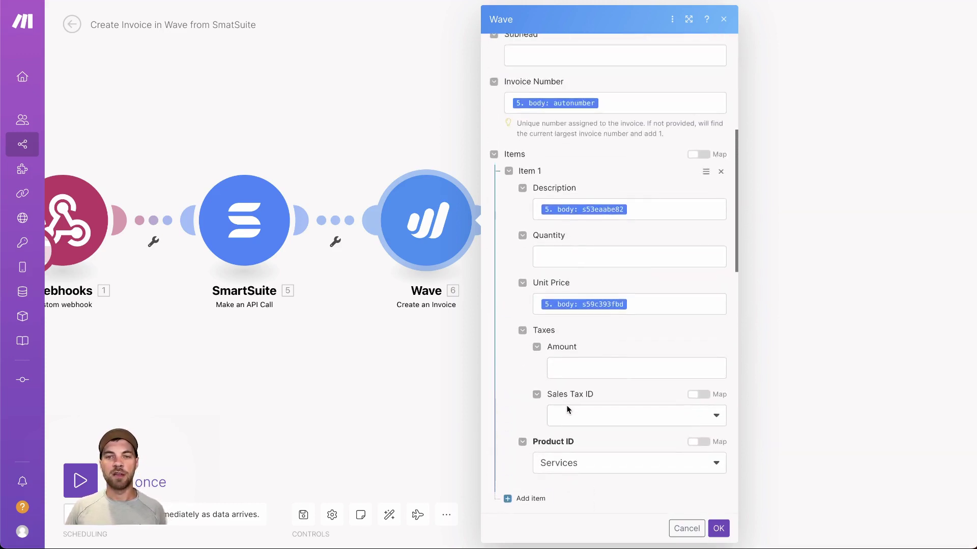
{"action": "scroll", "coordinate": [569, 405], "scroll_direction": "up", "scroll_amount": 2}
{"action": "scroll", "coordinate": [571, 405], "scroll_direction": "up", "scroll_amount": 5}
{"action": "scroll", "coordinate": [574, 286], "scroll_direction": "down", "scroll_amount": 5}
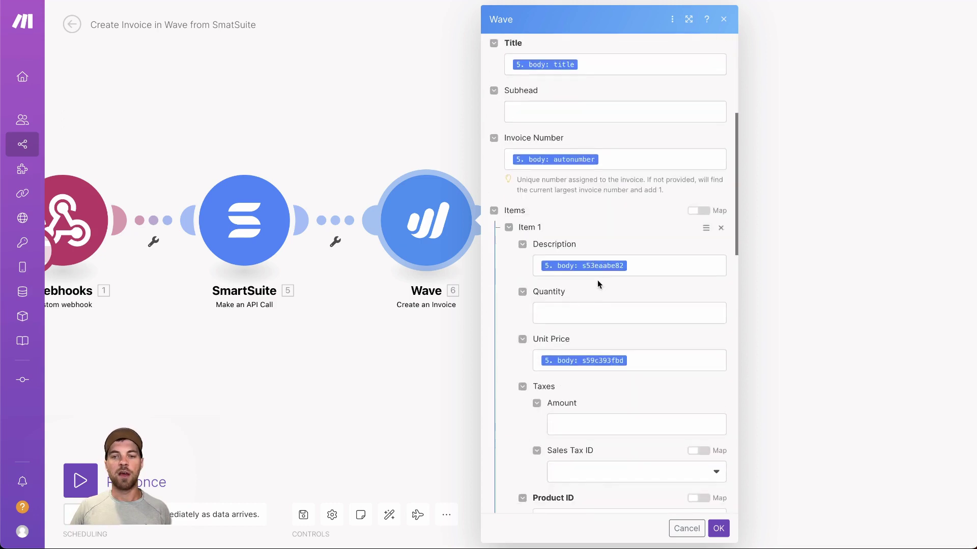
{"action": "scroll", "coordinate": [597, 280], "scroll_direction": "down", "scroll_amount": 2}
{"action": "scroll", "coordinate": [638, 203], "scroll_direction": "down", "scroll_amount": 1}
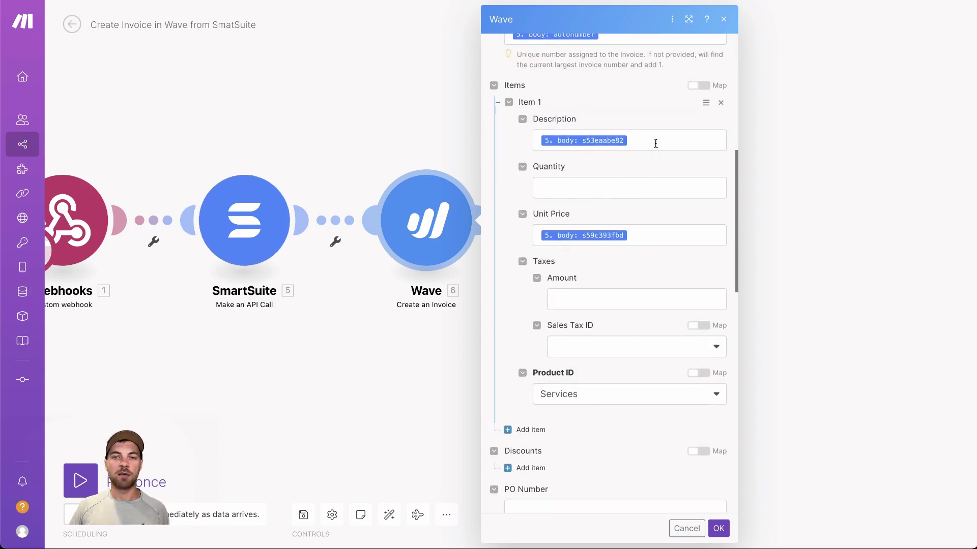
{"action": "scroll", "coordinate": [679, 243], "scroll_direction": "down", "scroll_amount": 5}
{"action": "scroll", "coordinate": [614, 327], "scroll_direction": "down", "scroll_amount": 1}
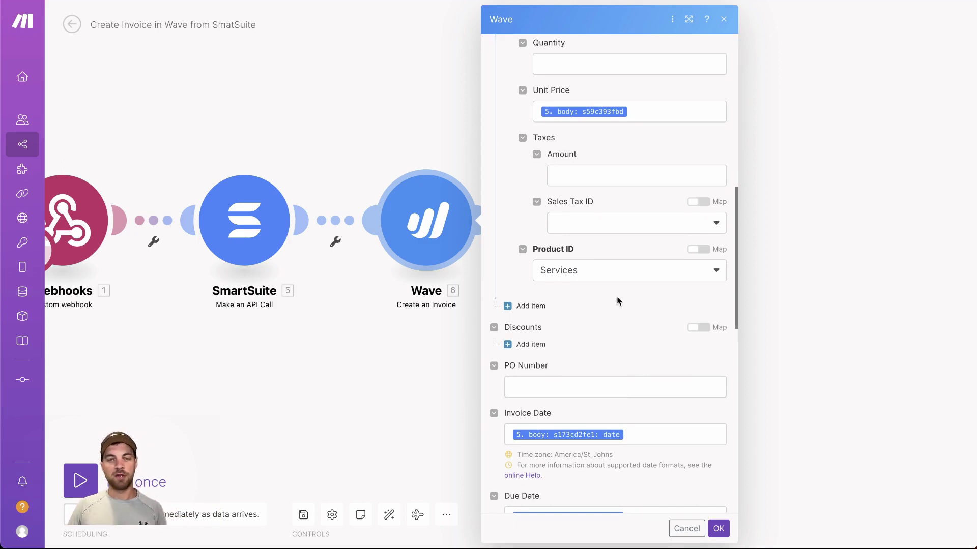
{"action": "scroll", "coordinate": [598, 332], "scroll_direction": "down", "scroll_amount": 2}
{"action": "scroll", "coordinate": [588, 218], "scroll_direction": "down", "scroll_amount": 3}
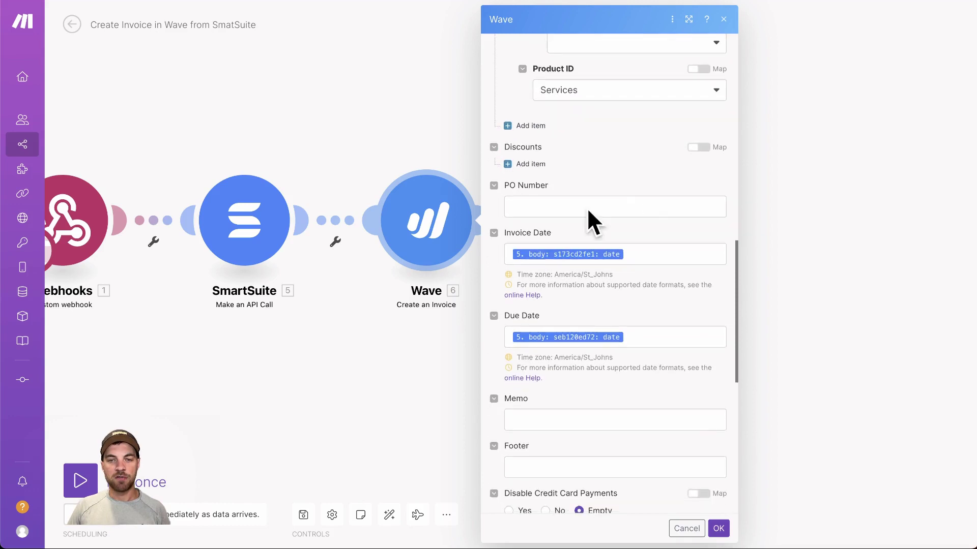
{"action": "scroll", "coordinate": [591, 232], "scroll_direction": "down", "scroll_amount": 2}
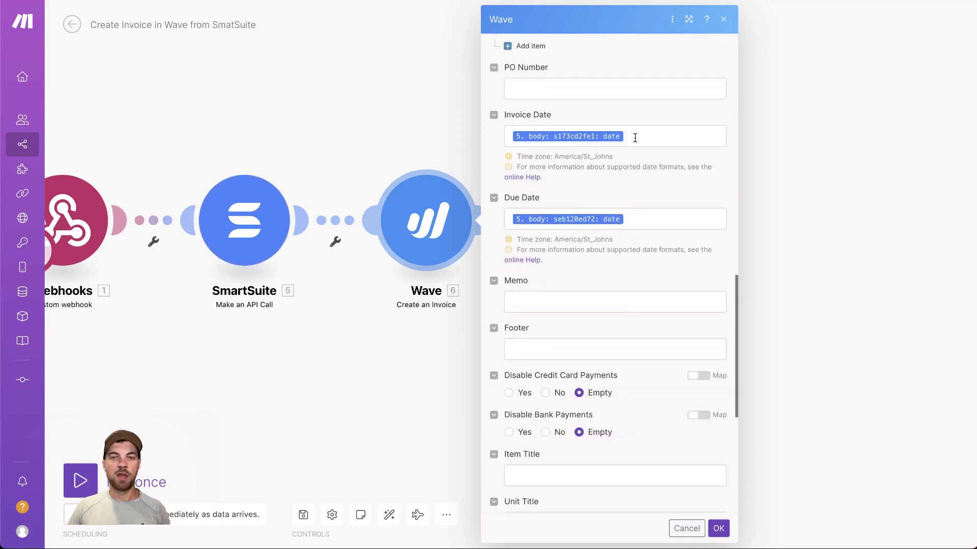
{"action": "scroll", "coordinate": [605, 183], "scroll_direction": "down", "scroll_amount": 3}
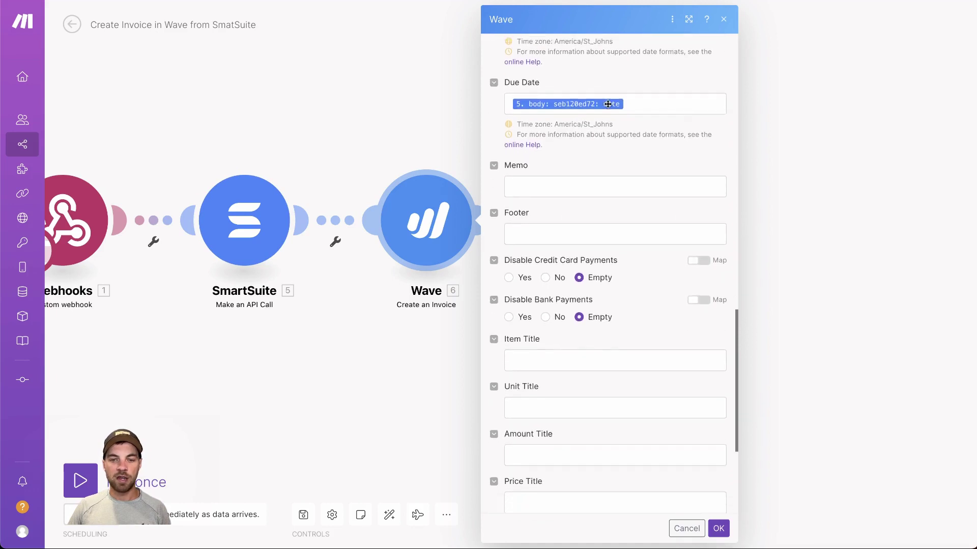
{"action": "scroll", "coordinate": [580, 115], "scroll_direction": "down", "scroll_amount": 1}
{"action": "scroll", "coordinate": [571, 67], "scroll_direction": "down", "scroll_amount": 4}
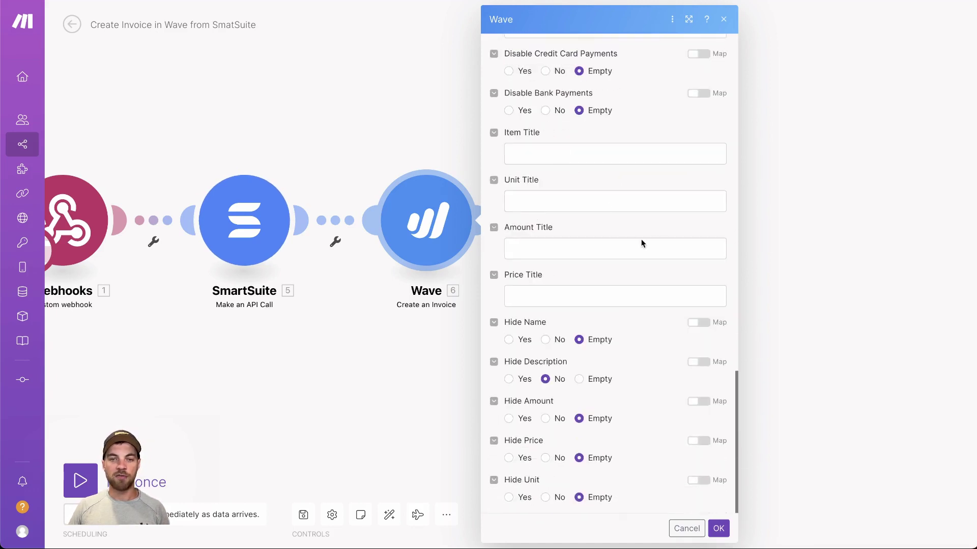
{"action": "scroll", "coordinate": [661, 316], "scroll_direction": "up", "scroll_amount": 3}
{"action": "scroll", "coordinate": [608, 127], "scroll_direction": "up", "scroll_amount": 1}
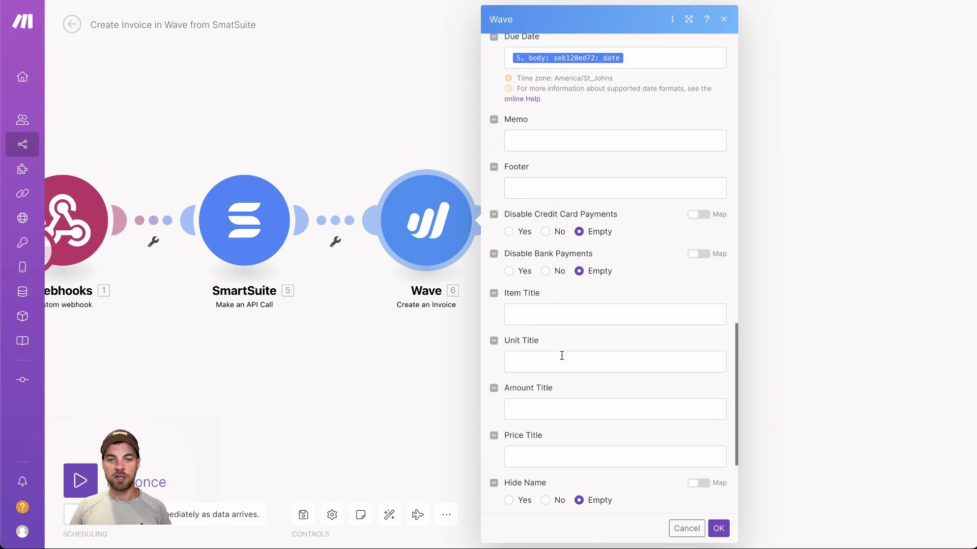
{"action": "scroll", "coordinate": [562, 356], "scroll_direction": "down", "scroll_amount": 1}
{"action": "scroll", "coordinate": [575, 363], "scroll_direction": "down", "scroll_amount": 2}
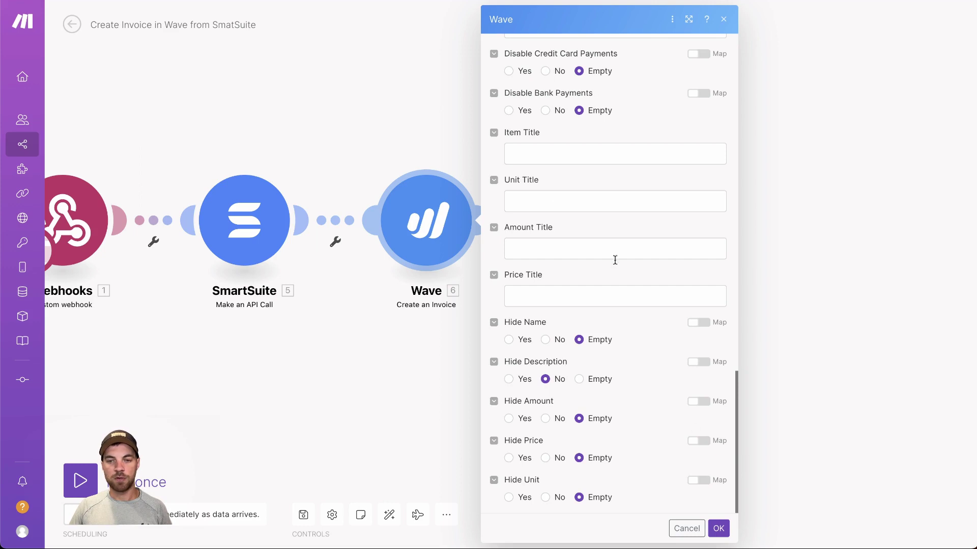
{"action": "left_click", "coordinate": [719, 528]}
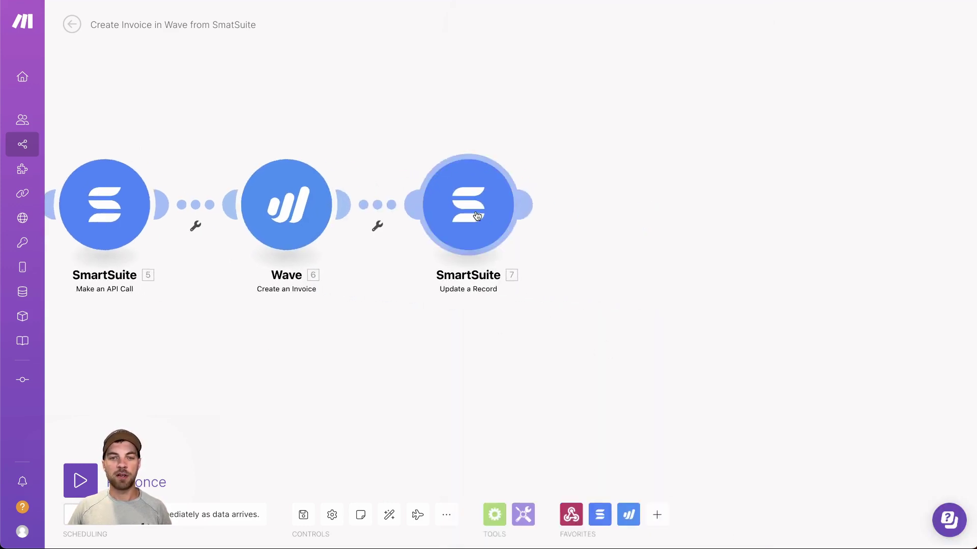
Map the SmartSuite Update a Record module's Invoice Link to Wave's View Url.
{"action": "left_click", "coordinate": [474, 216]}
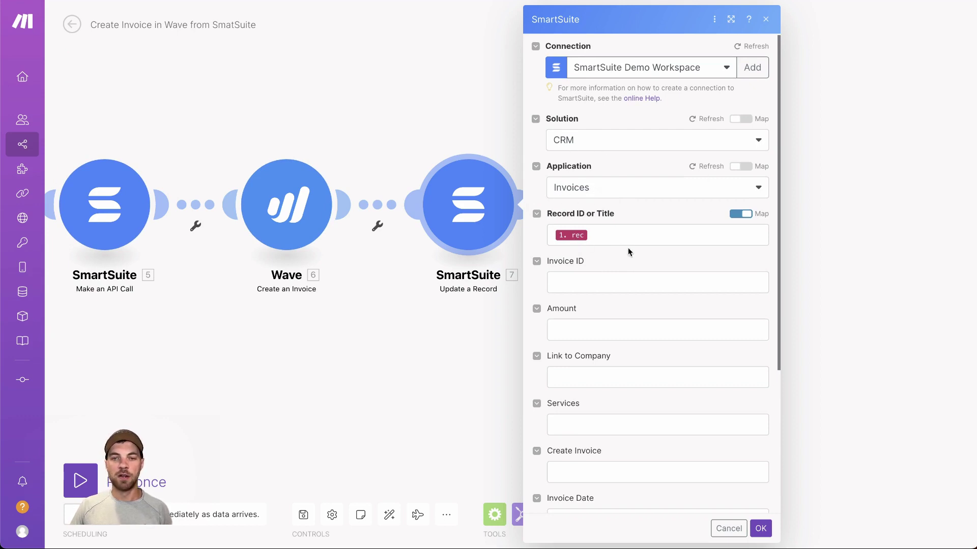
{"action": "scroll", "coordinate": [588, 233], "scroll_direction": "down", "scroll_amount": 2}
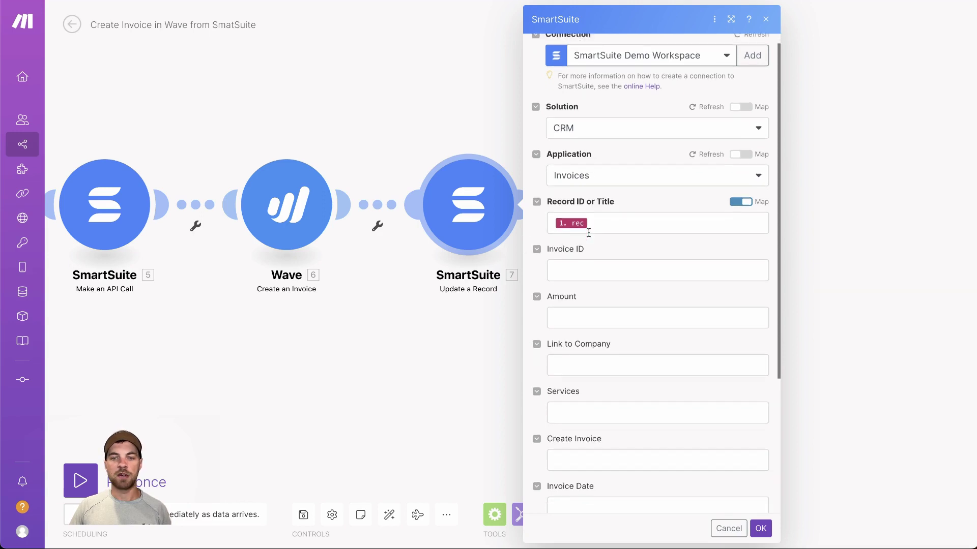
{"action": "scroll", "coordinate": [588, 232], "scroll_direction": "down", "scroll_amount": 3}
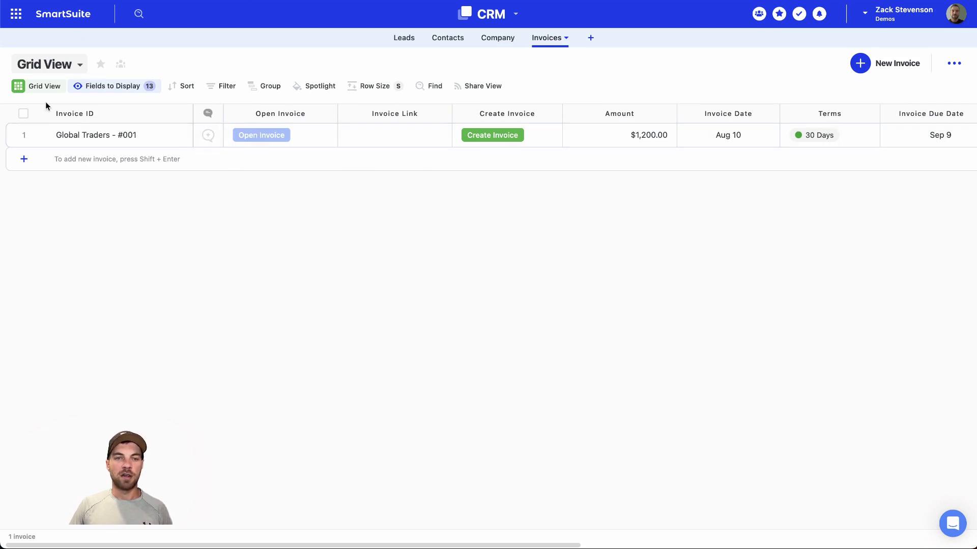
{"action": "mouse_move", "coordinate": [394, 136]}
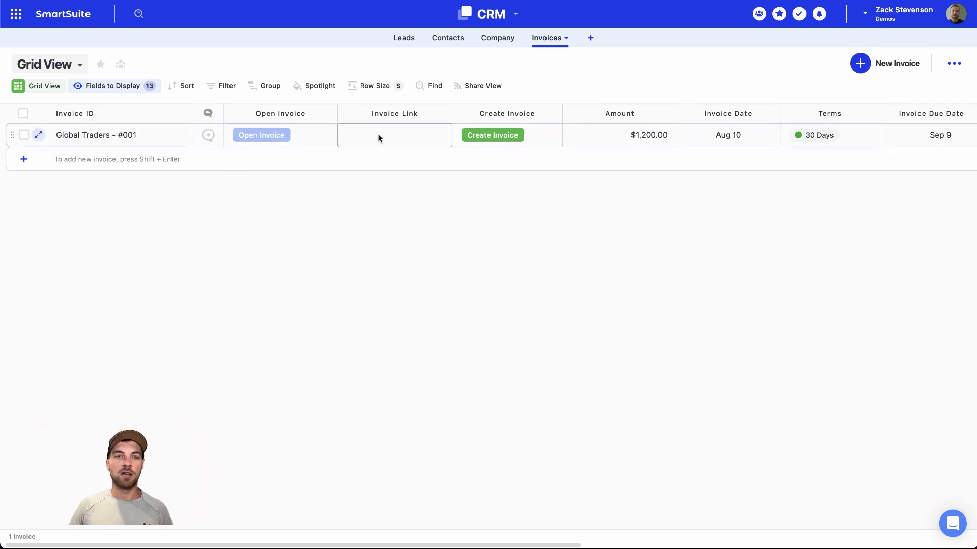
{"action": "left_click", "coordinate": [495, 138]}
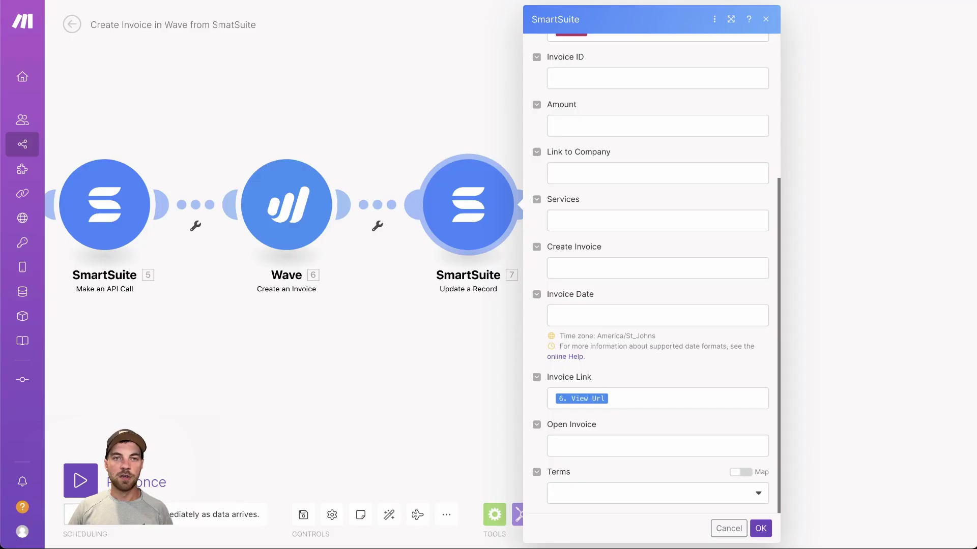
Save the update module, run the scenario once, and click Create Invoice for Global Traders - #001.
{"action": "left_click", "coordinate": [761, 528]}
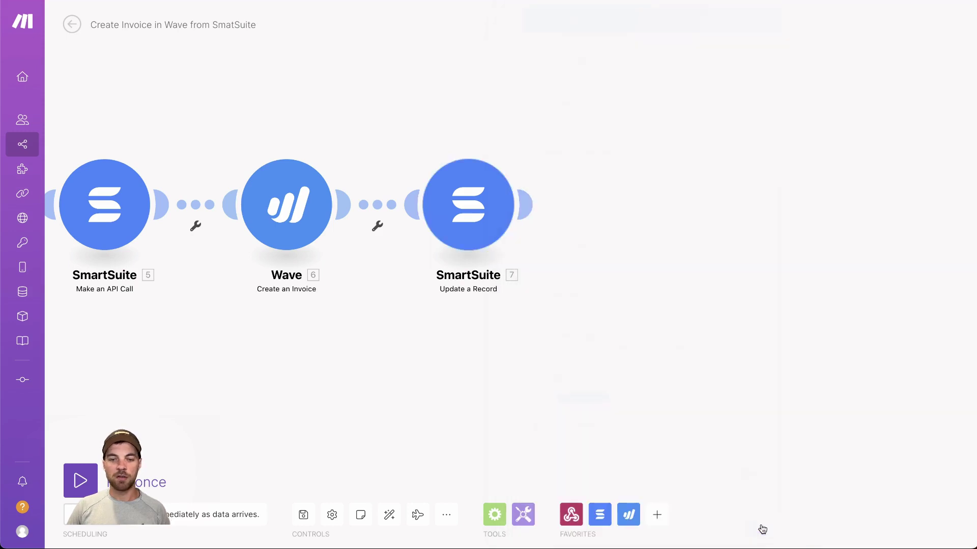
{"action": "left_click", "coordinate": [92, 475]}
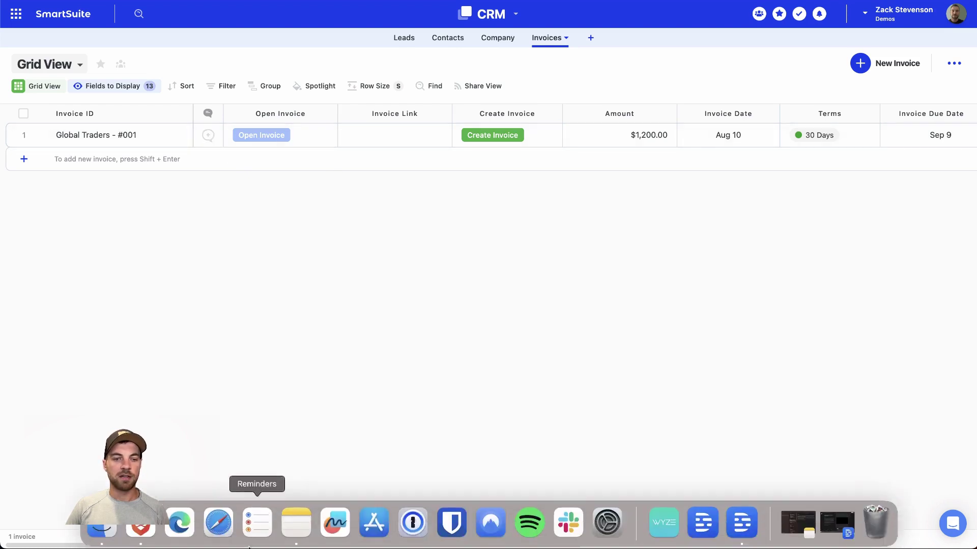
{"action": "mouse_move", "coordinate": [72, 544]}
{"action": "left_mouse_down"}
{"action": "mouse_move", "coordinate": [542, 546]}
{"action": "mouse_move", "coordinate": [32, 530]}
{"action": "left_mouse_up"}
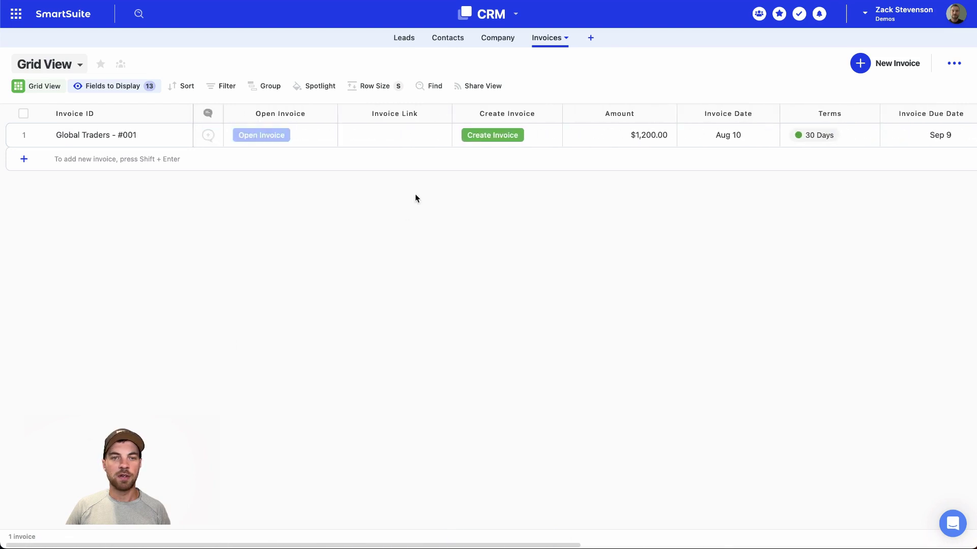
{"action": "left_click", "coordinate": [506, 140]}
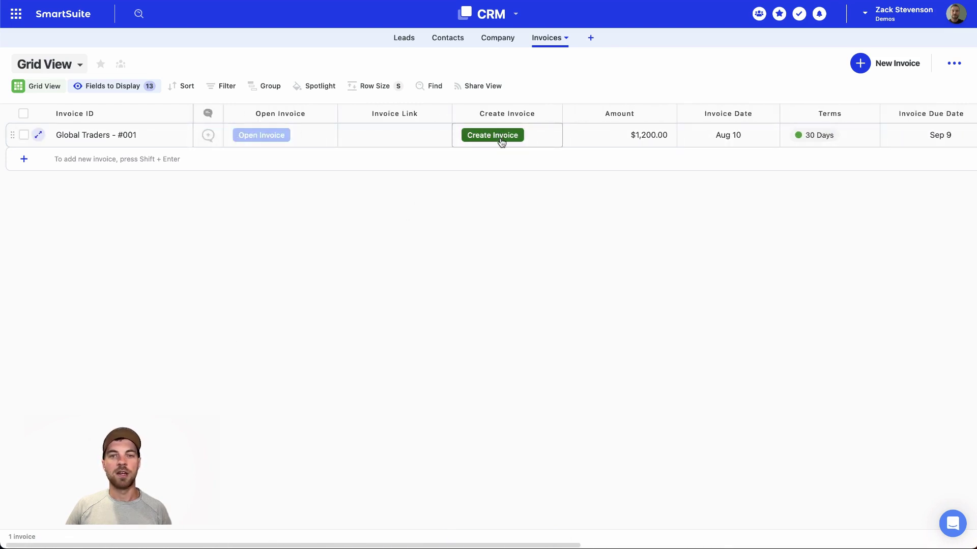
{"action": "left_click", "coordinate": [501, 137]}
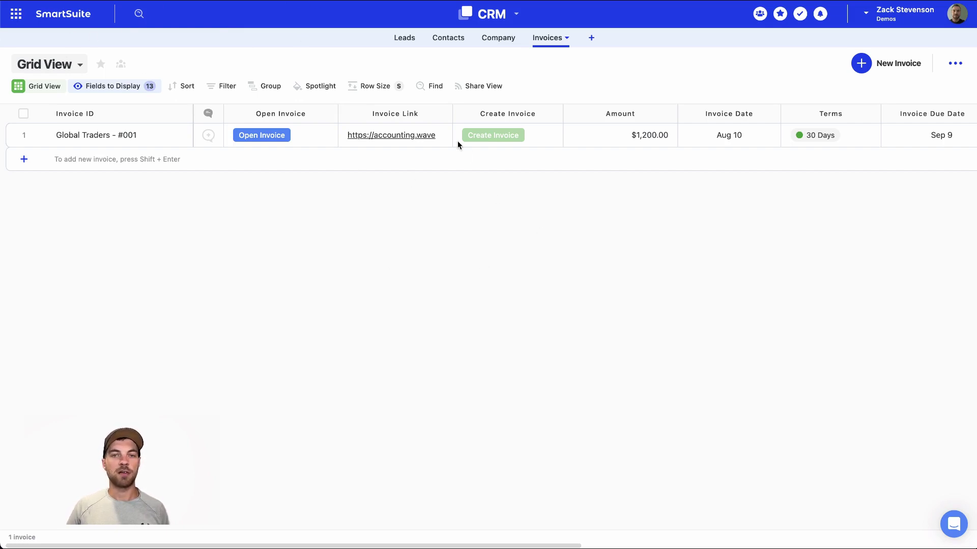
Open the Global Traders - #001 invoice in Wave and highlight its payment due date.
{"action": "left_click", "coordinate": [261, 137]}
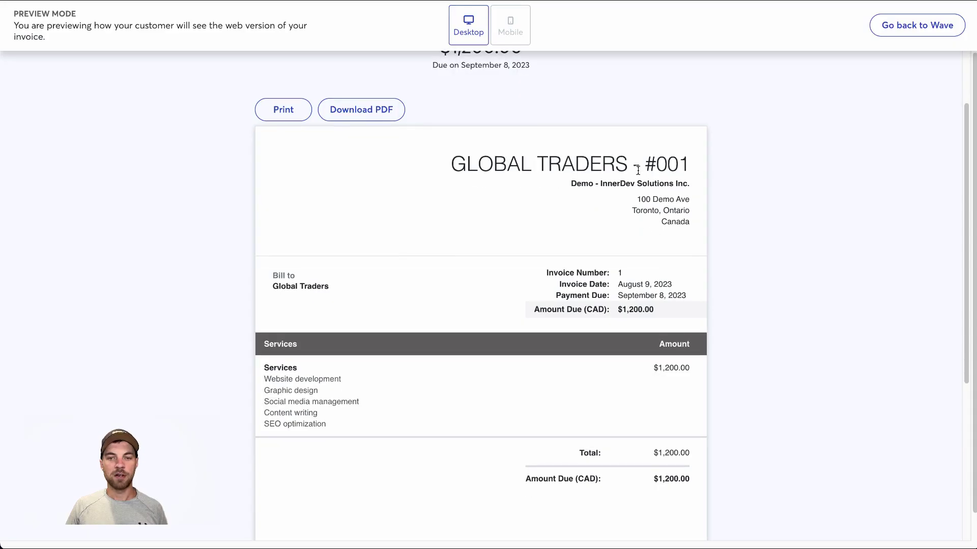
{"action": "scroll", "coordinate": [665, 213], "scroll_direction": "down", "scroll_amount": 2}
{"action": "scroll", "coordinate": [674, 197], "scroll_direction": "down", "scroll_amount": 1}
{"action": "scroll", "coordinate": [647, 204], "scroll_direction": "down", "scroll_amount": 1}
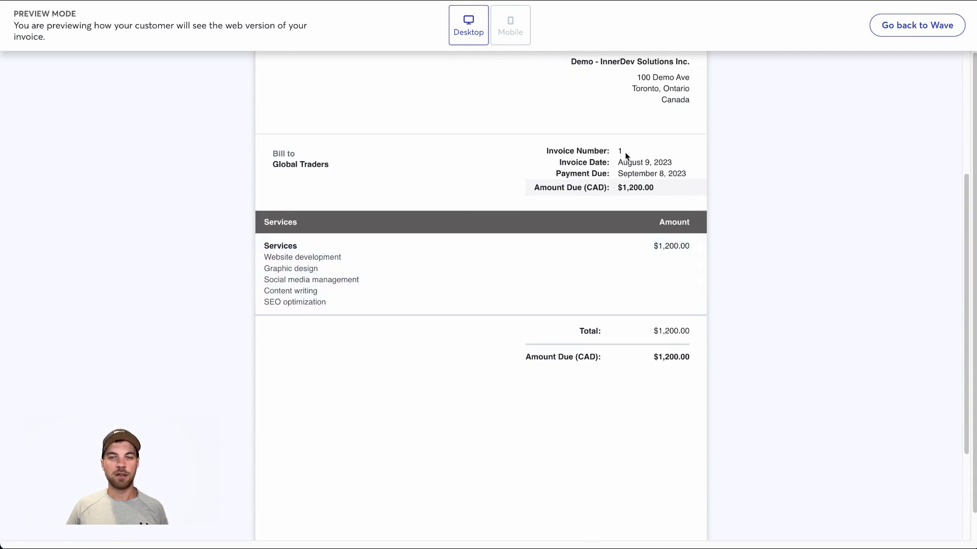
{"action": "left_click_drag", "start_coordinate": [618, 174], "coordinate": [669, 174]}
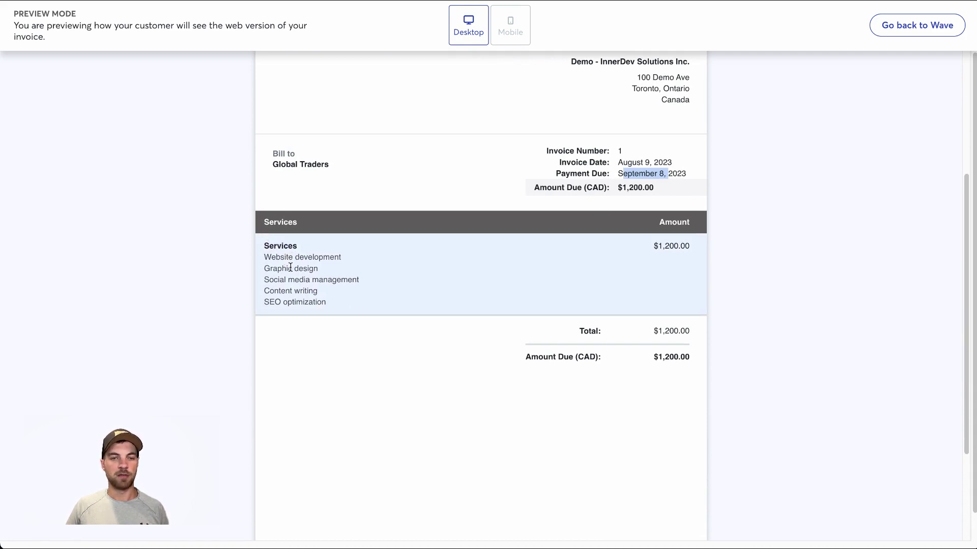
{"action": "scroll", "coordinate": [283, 214], "scroll_direction": "down", "scroll_amount": 3}
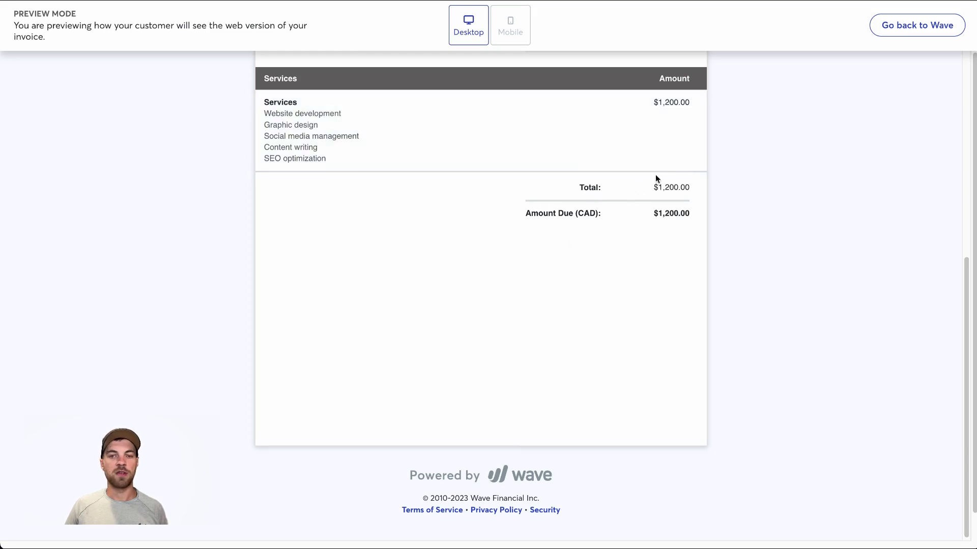
{"action": "scroll", "coordinate": [512, 196], "scroll_direction": "up", "scroll_amount": 2}
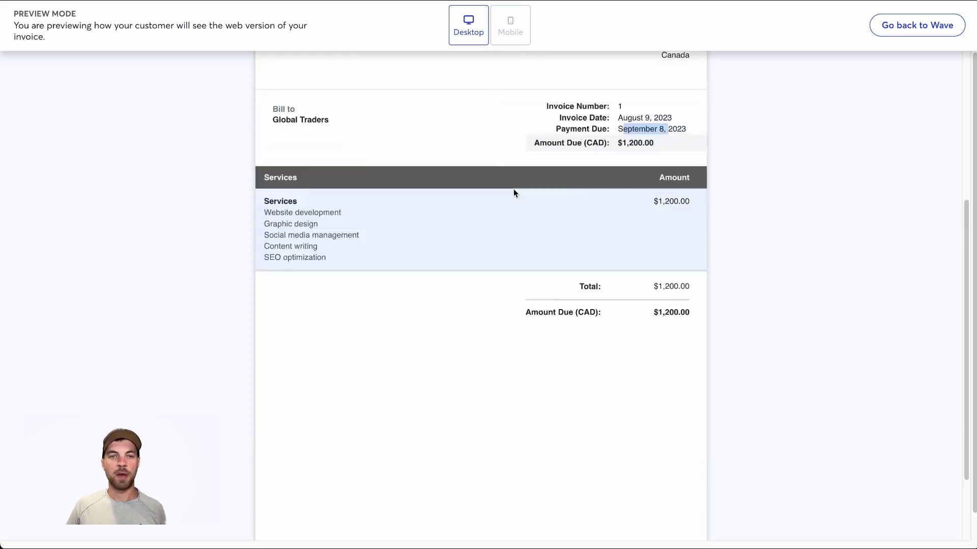
{"action": "scroll", "coordinate": [514, 191], "scroll_direction": "up", "scroll_amount": 5}
{"action": "scroll", "coordinate": [437, 186], "scroll_direction": "down", "scroll_amount": 1}
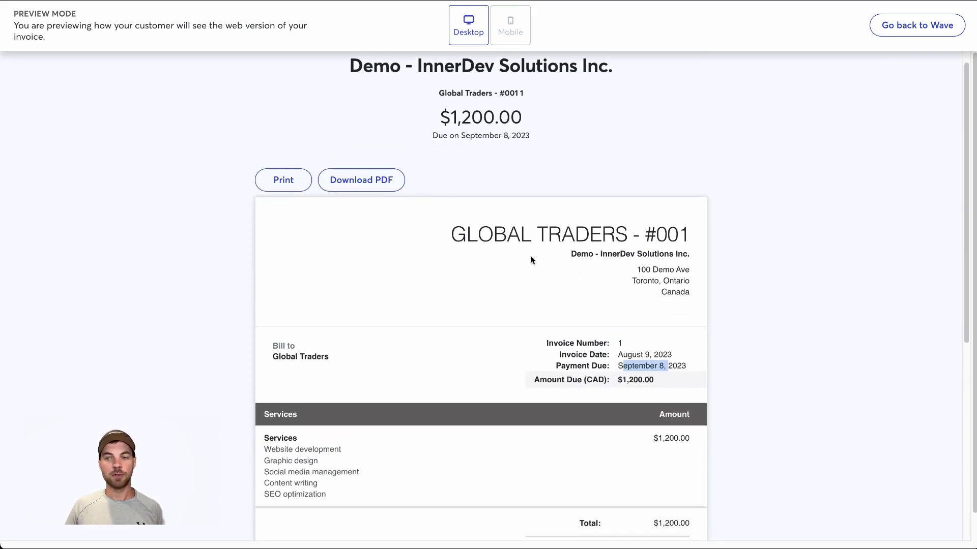